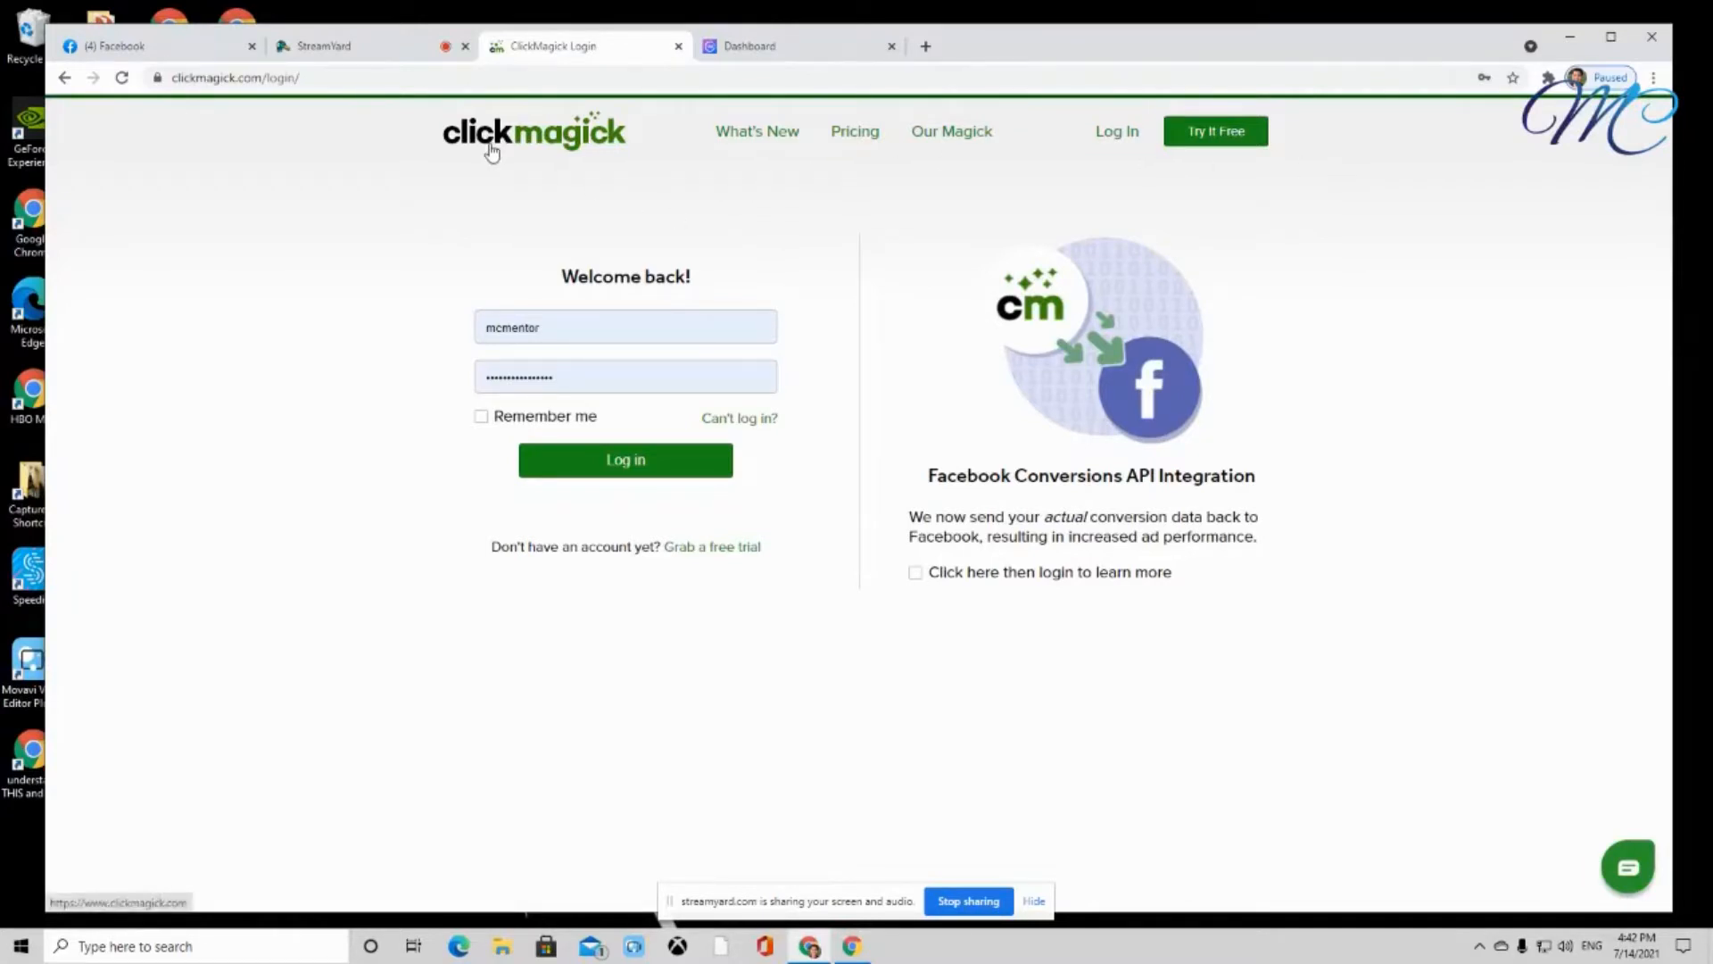
Log in to the ClickMagick account with its username and password
{"action": "left_click", "coordinate": [701, 476]}
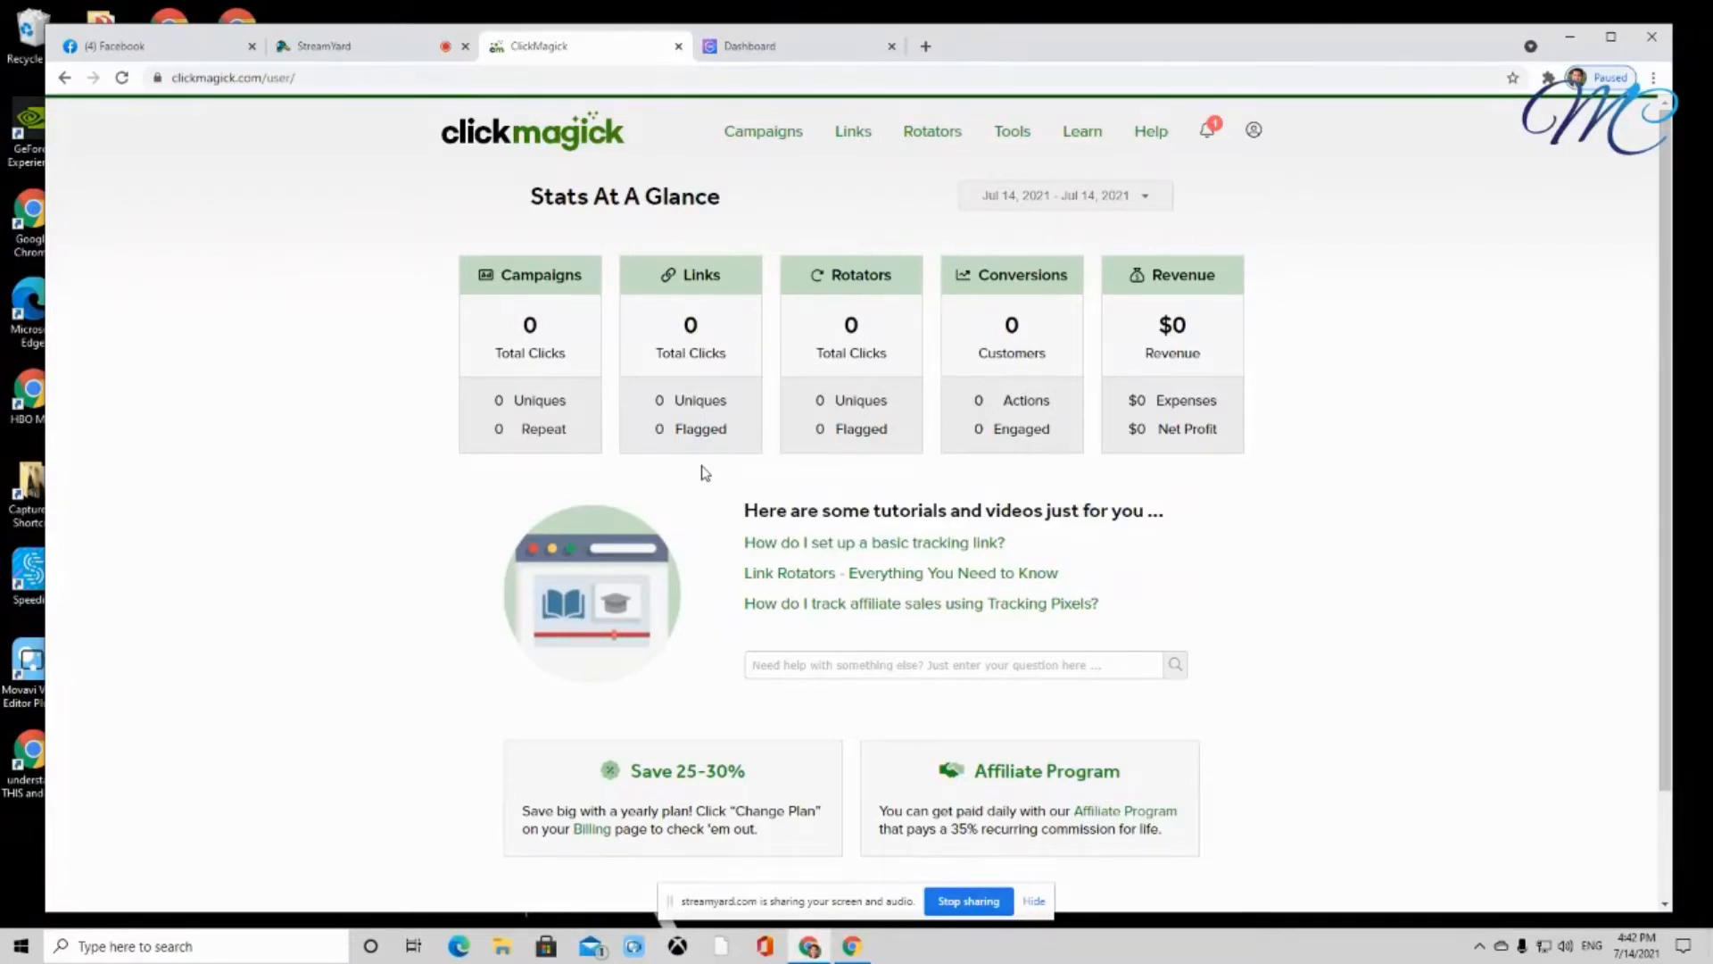
Zoom the Stats At A Glance dashboard to 150%
{"action": "key", "text": "ctrl+plus"}
{"action": "key", "text": "ctrl+plus"}
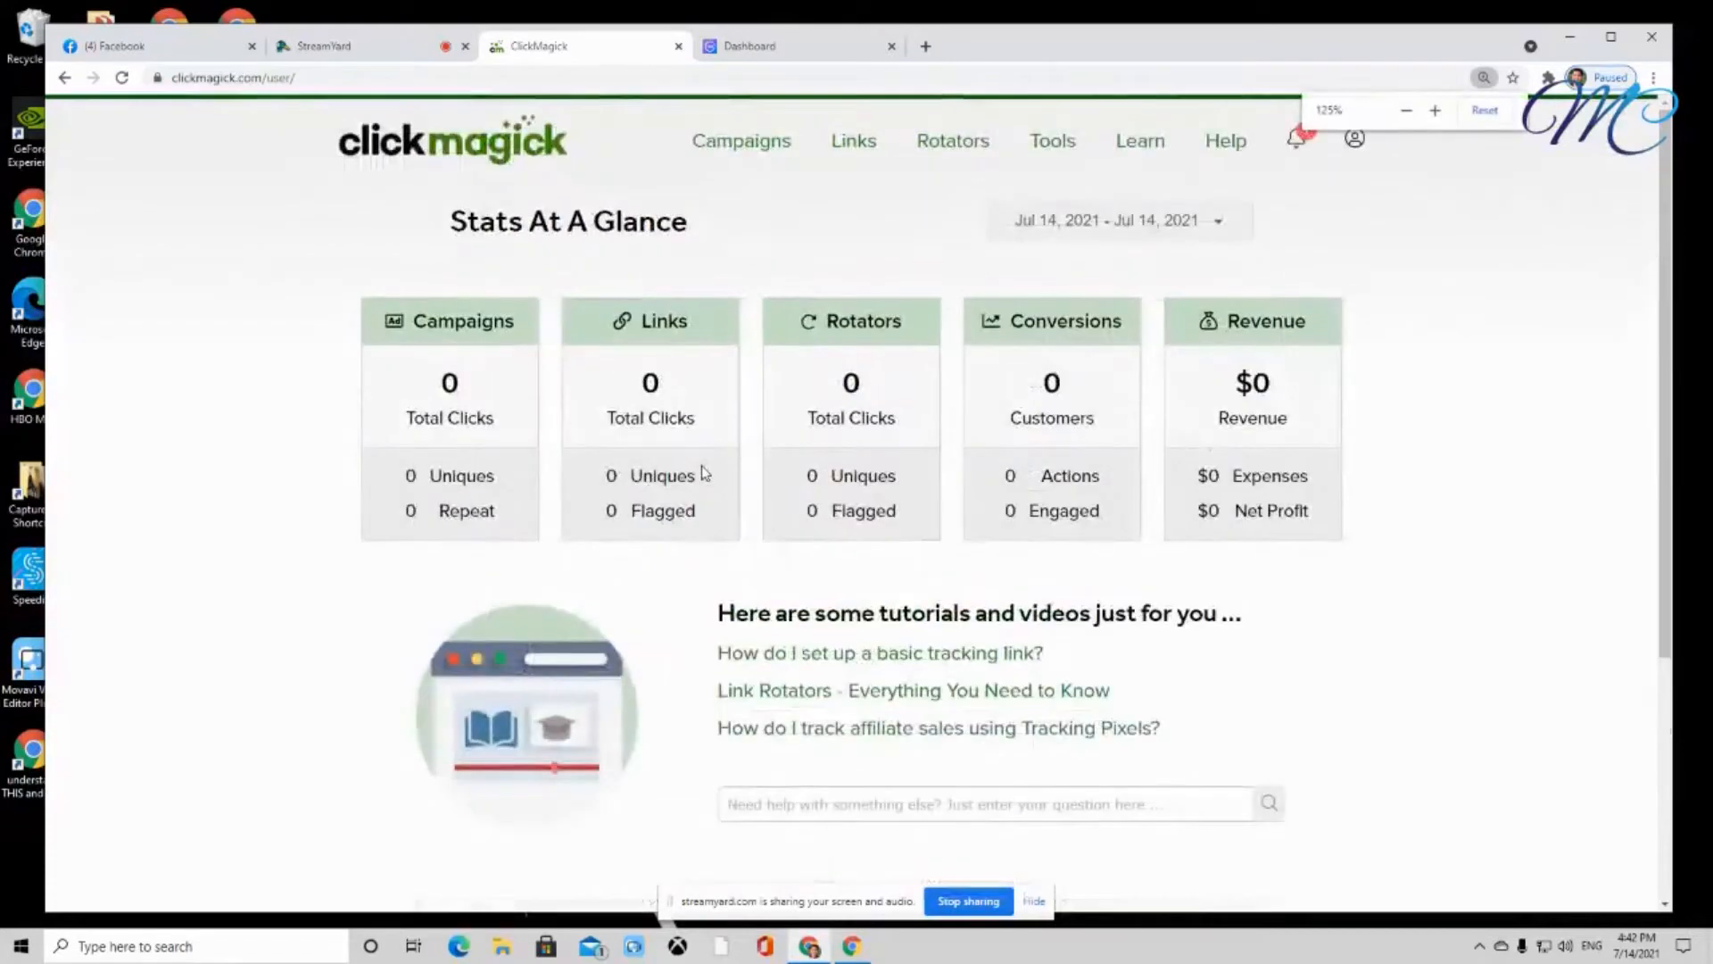
{"action": "key", "text": "ctrl+plus"}
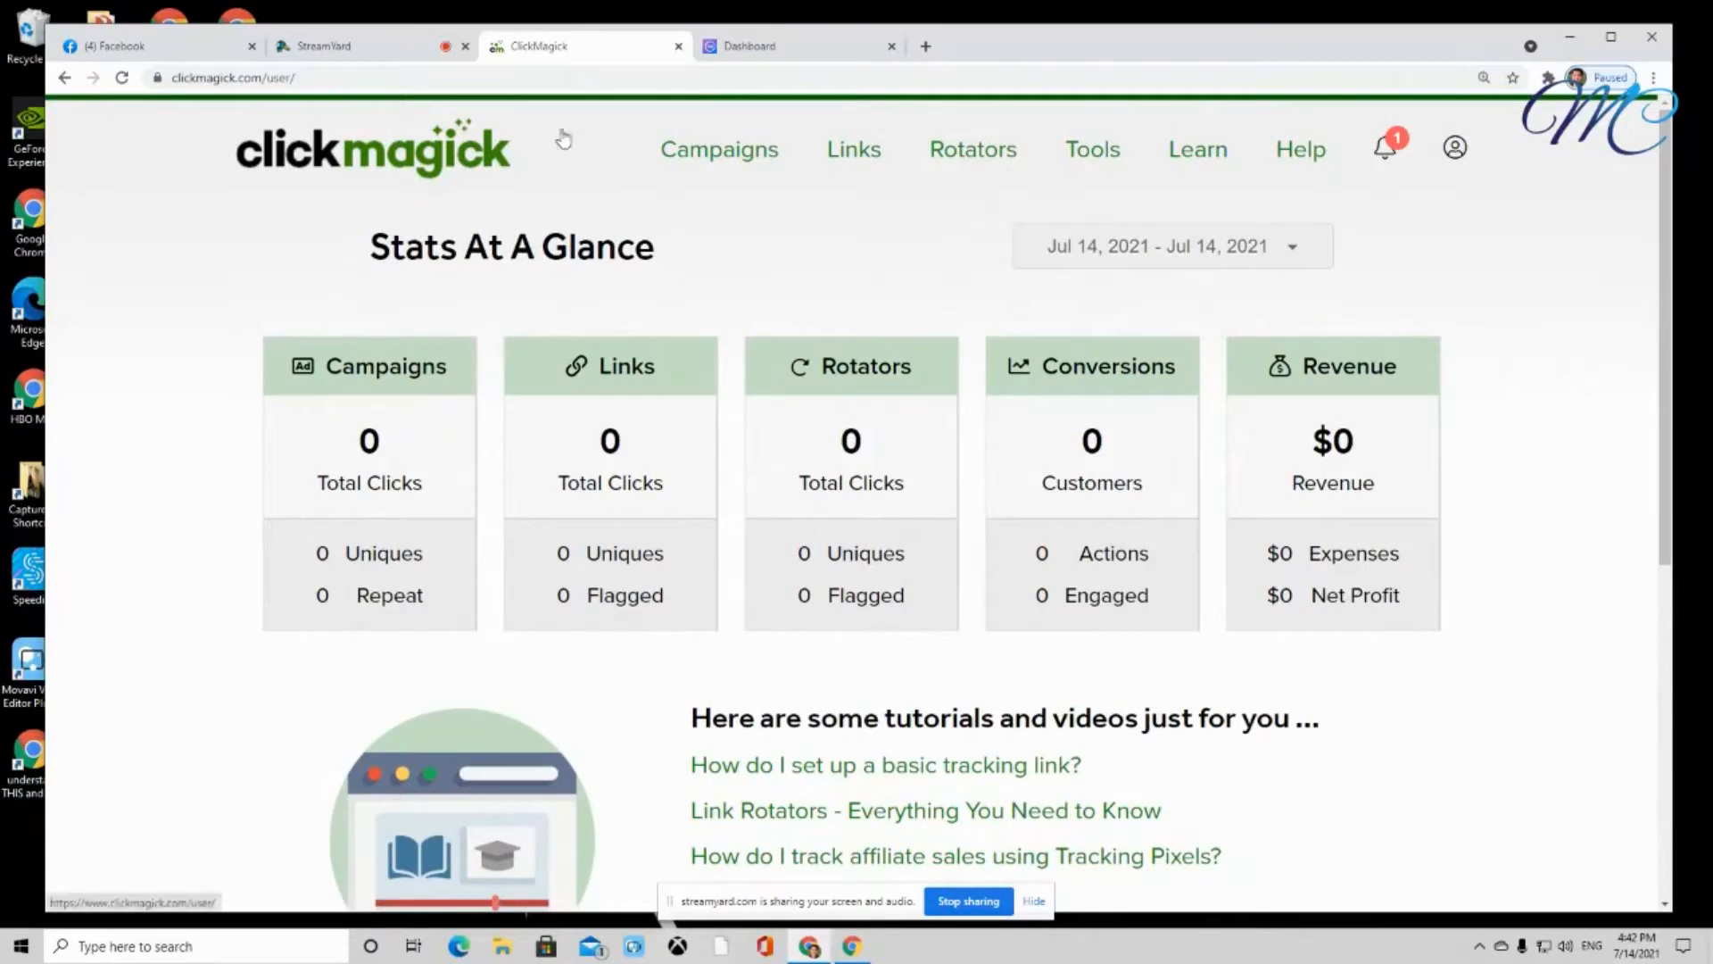
Open a blank new tracking link form from the Tracking Links page
{"action": "left_click", "coordinate": [854, 150]}
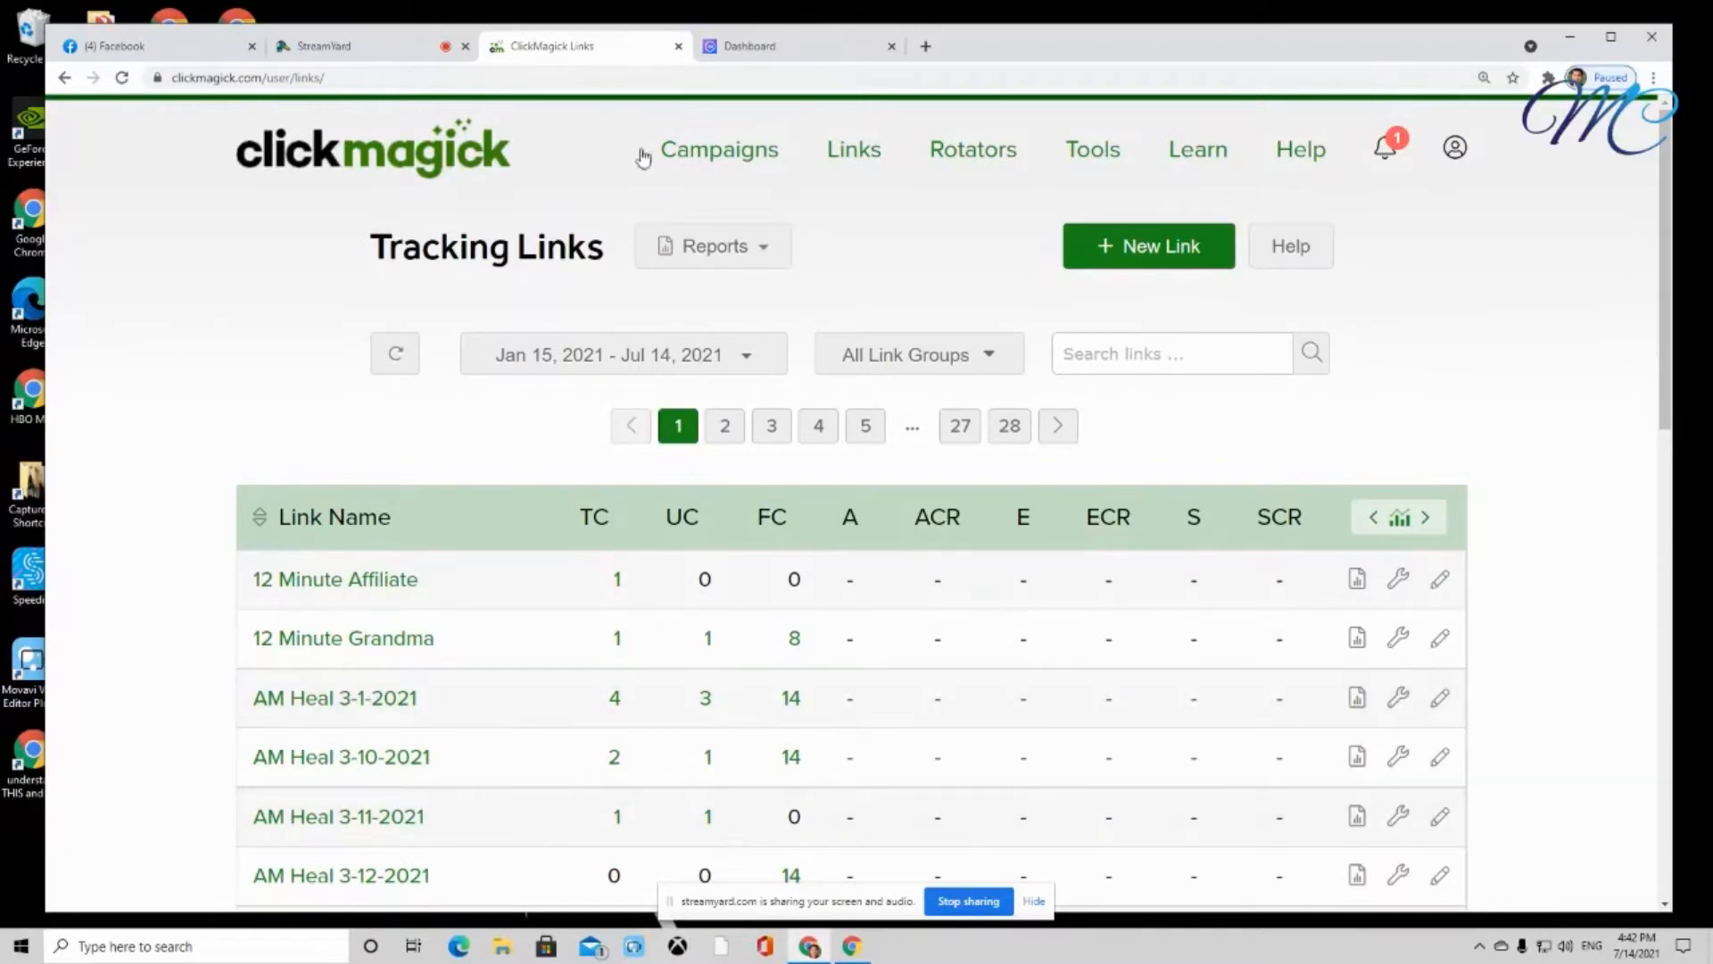
{"action": "left_click", "coordinate": [1108, 257]}
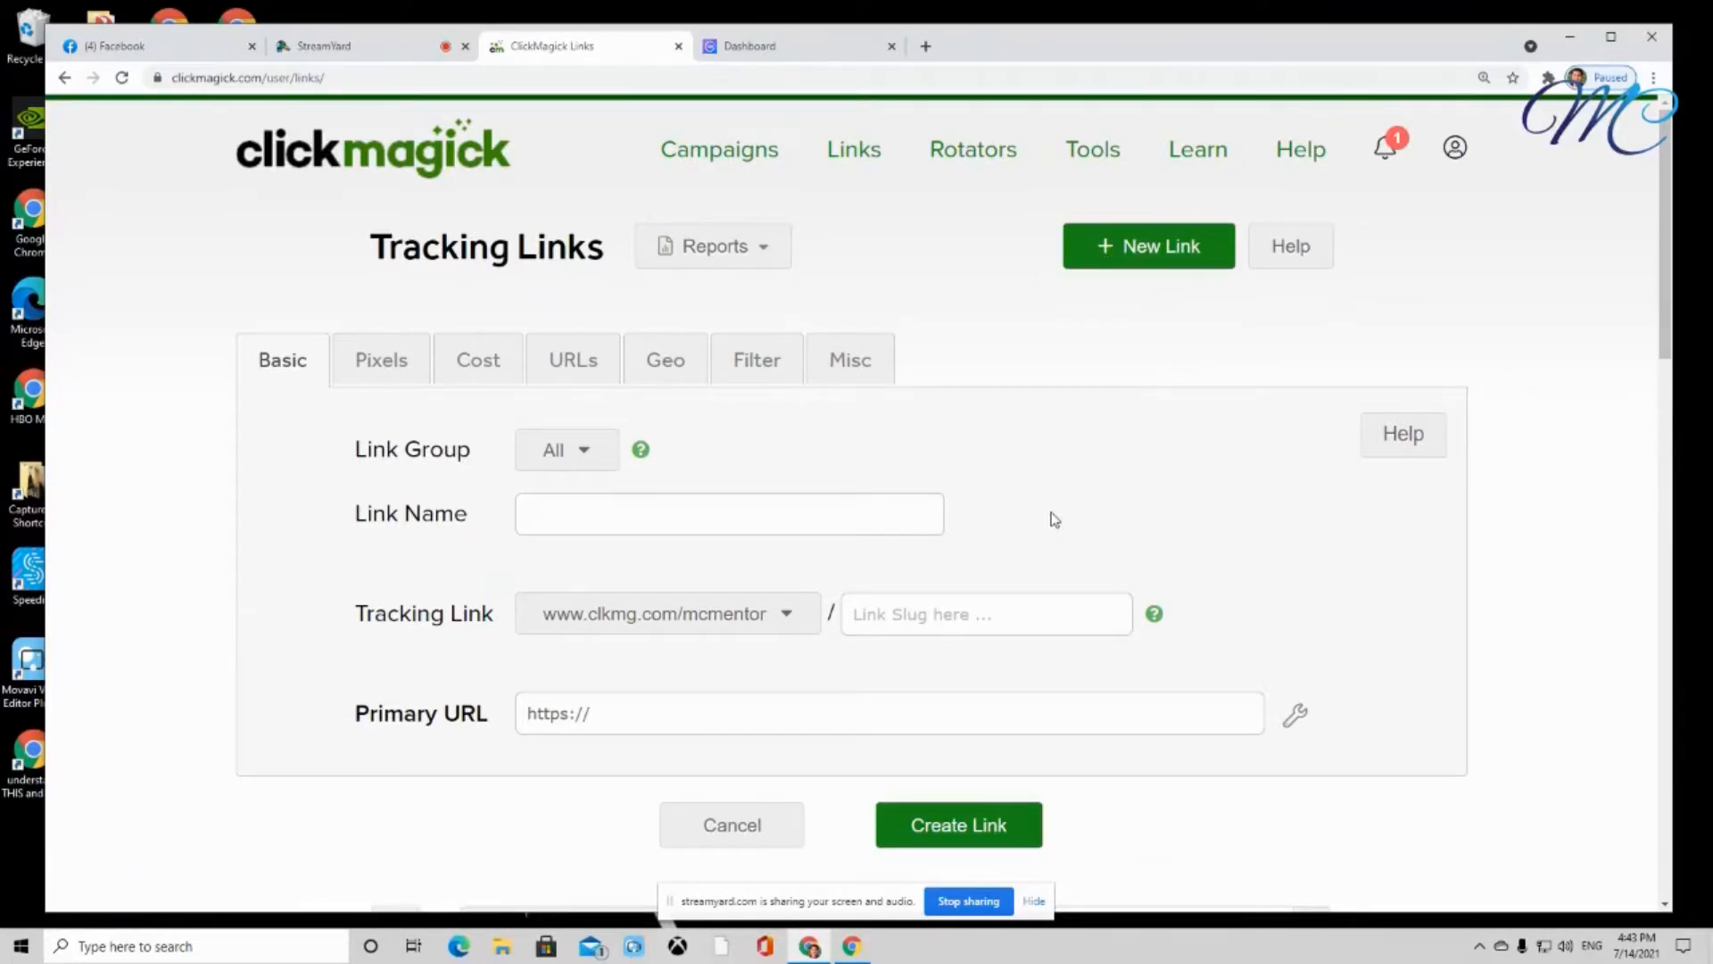
{"action": "left_click", "coordinate": [804, 47]}
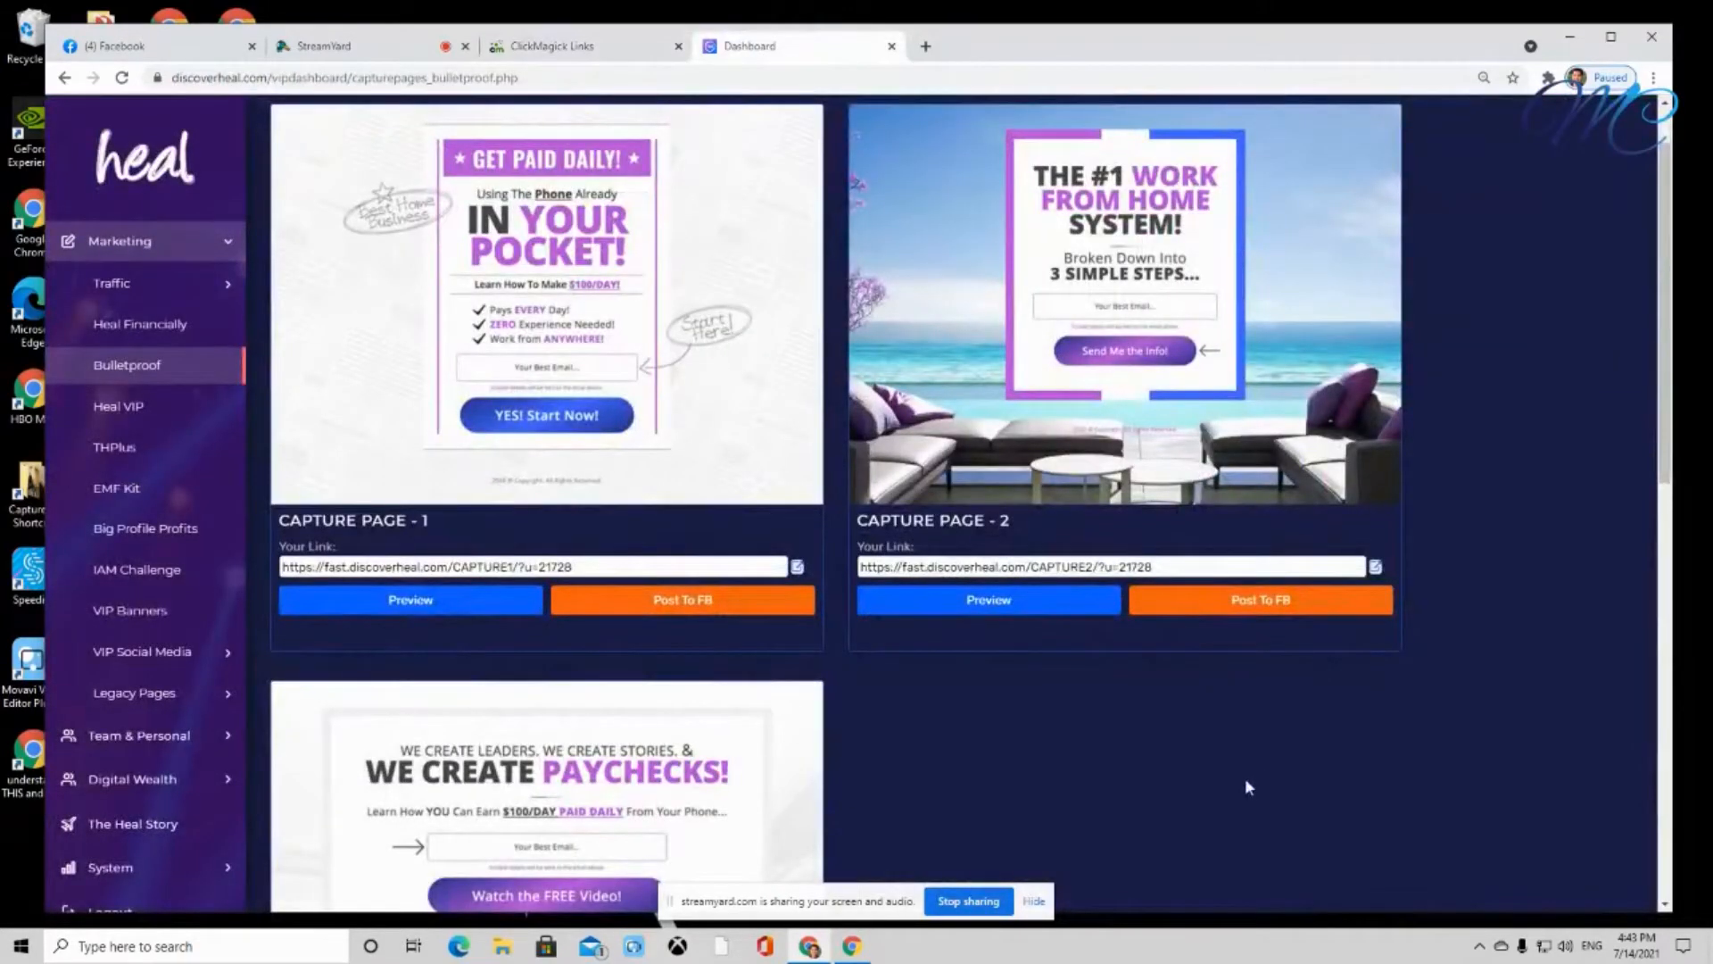
Copy the Capture Page 2 link from the Heal dashboard and return to the ClickMagick form
{"action": "scroll", "coordinate": [1244, 778], "scroll_direction": "down", "scroll_amount": 2}
{"action": "scroll", "coordinate": [1244, 779], "scroll_direction": "up", "scroll_amount": 2}
{"action": "left_click_drag", "start_coordinate": [1191, 568], "coordinate": [781, 550]}
{"action": "key", "text": "ctrl+c"}
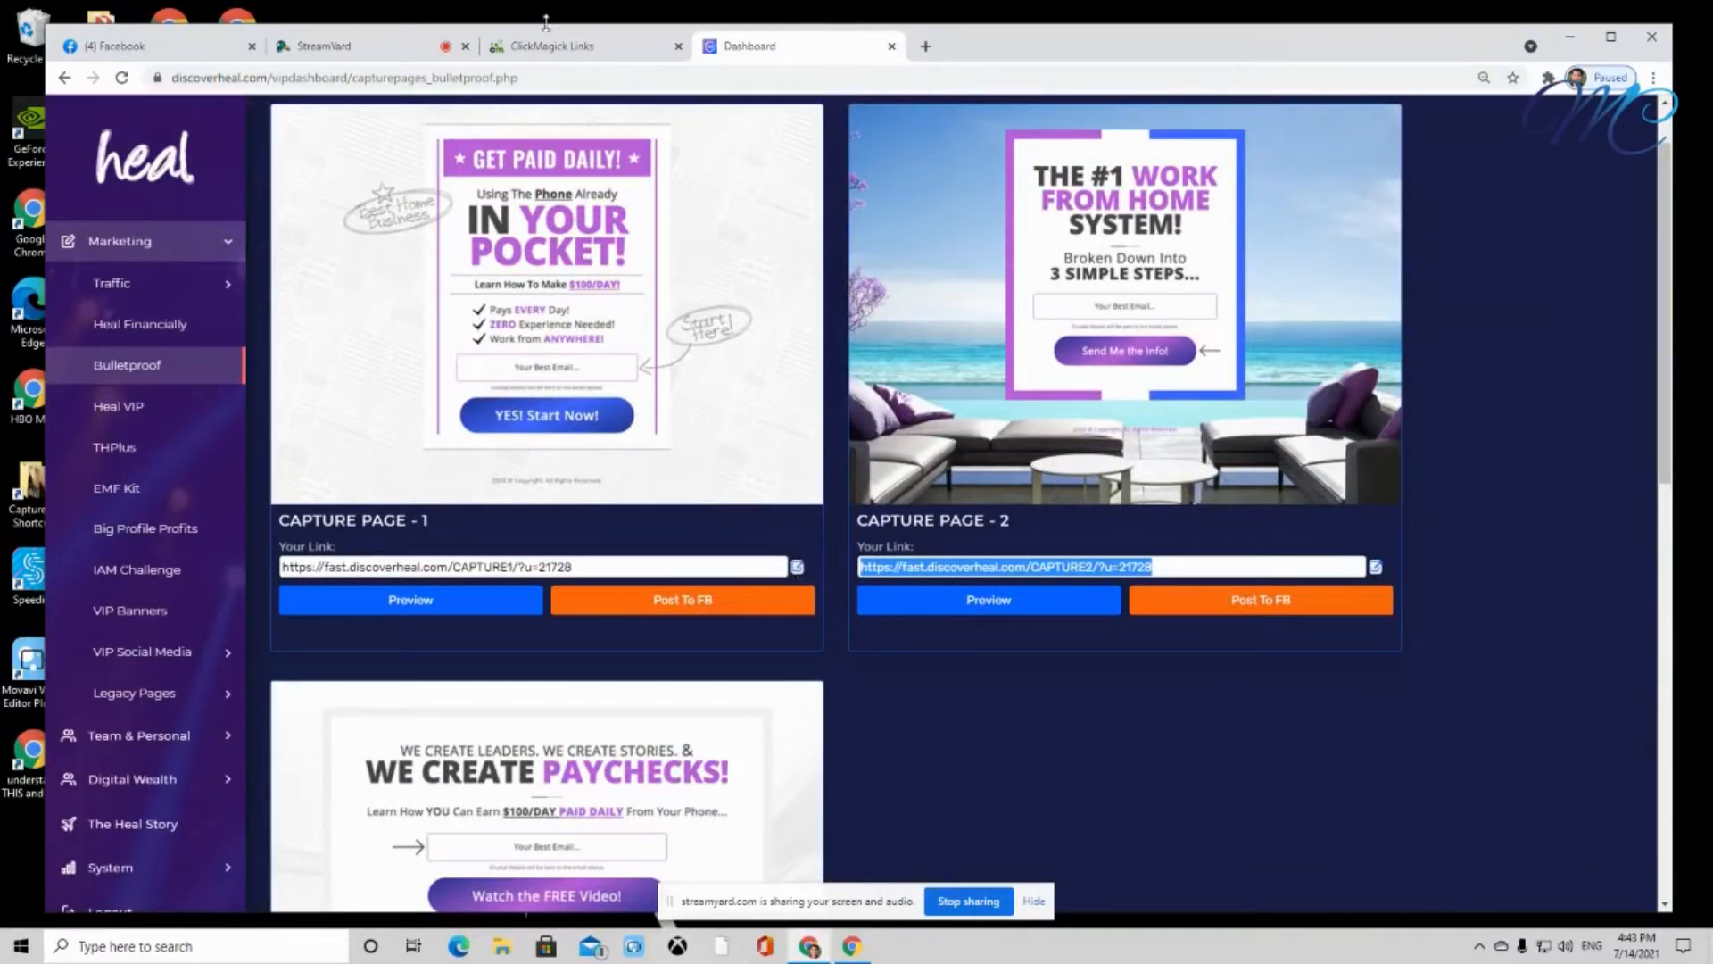
{"action": "left_click", "coordinate": [564, 53]}
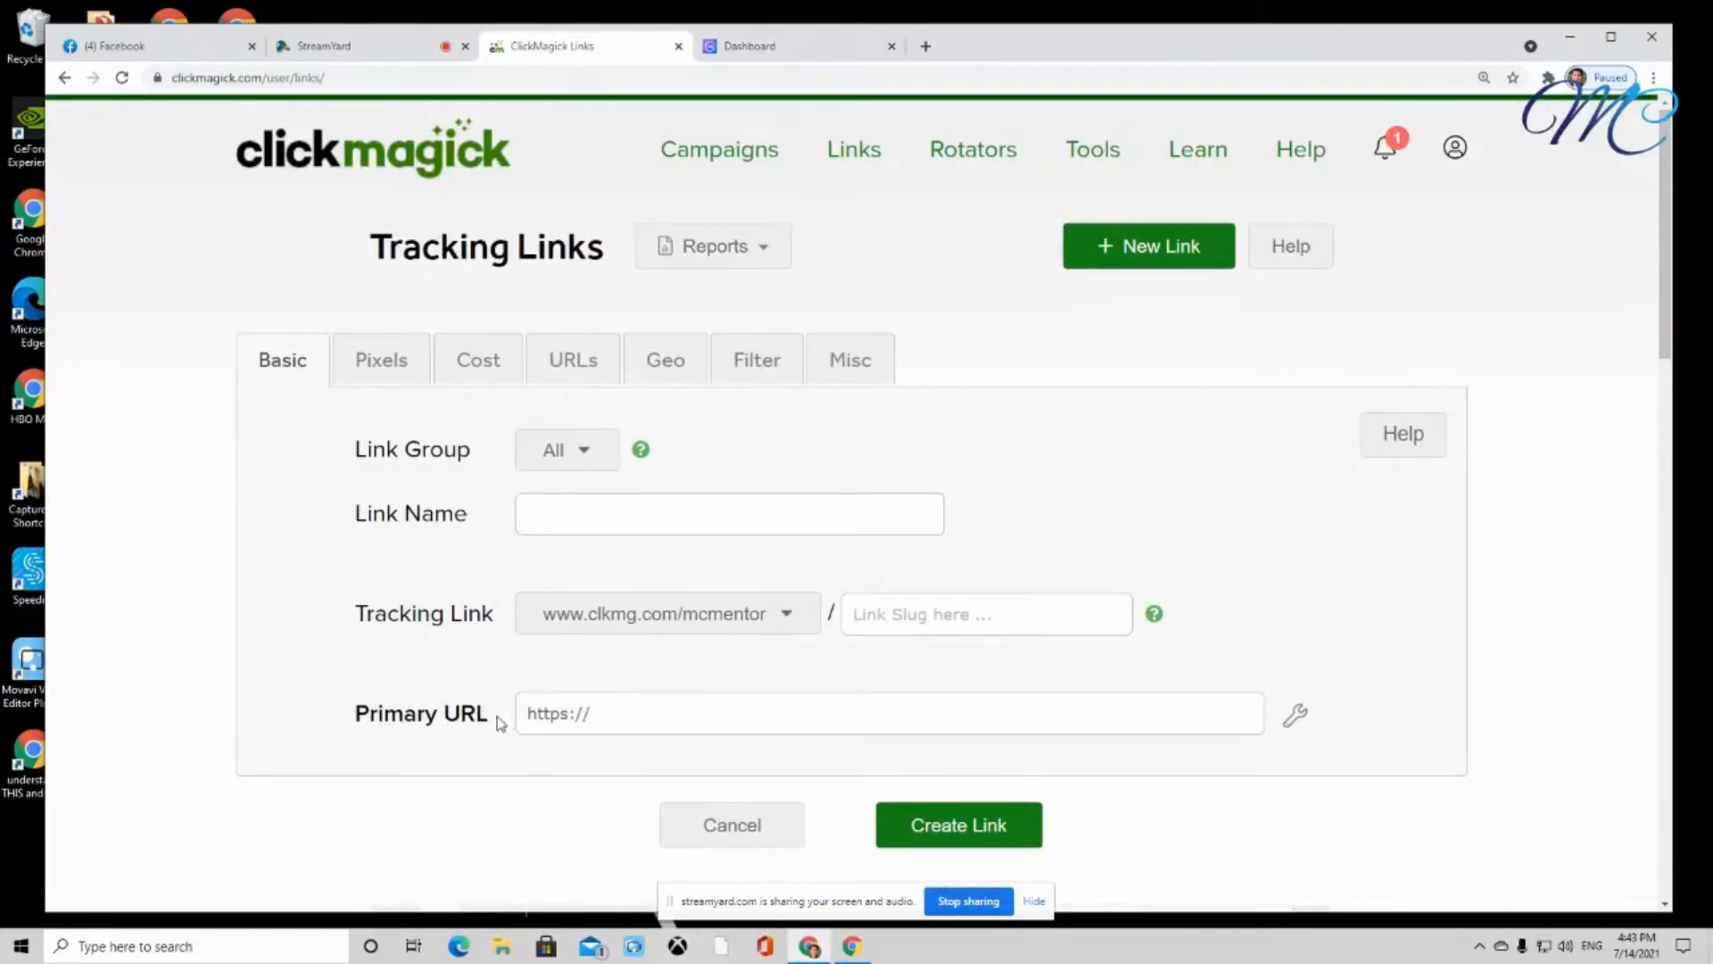
{"action": "left_click_drag", "start_coordinate": [499, 721], "coordinate": [358, 728]}
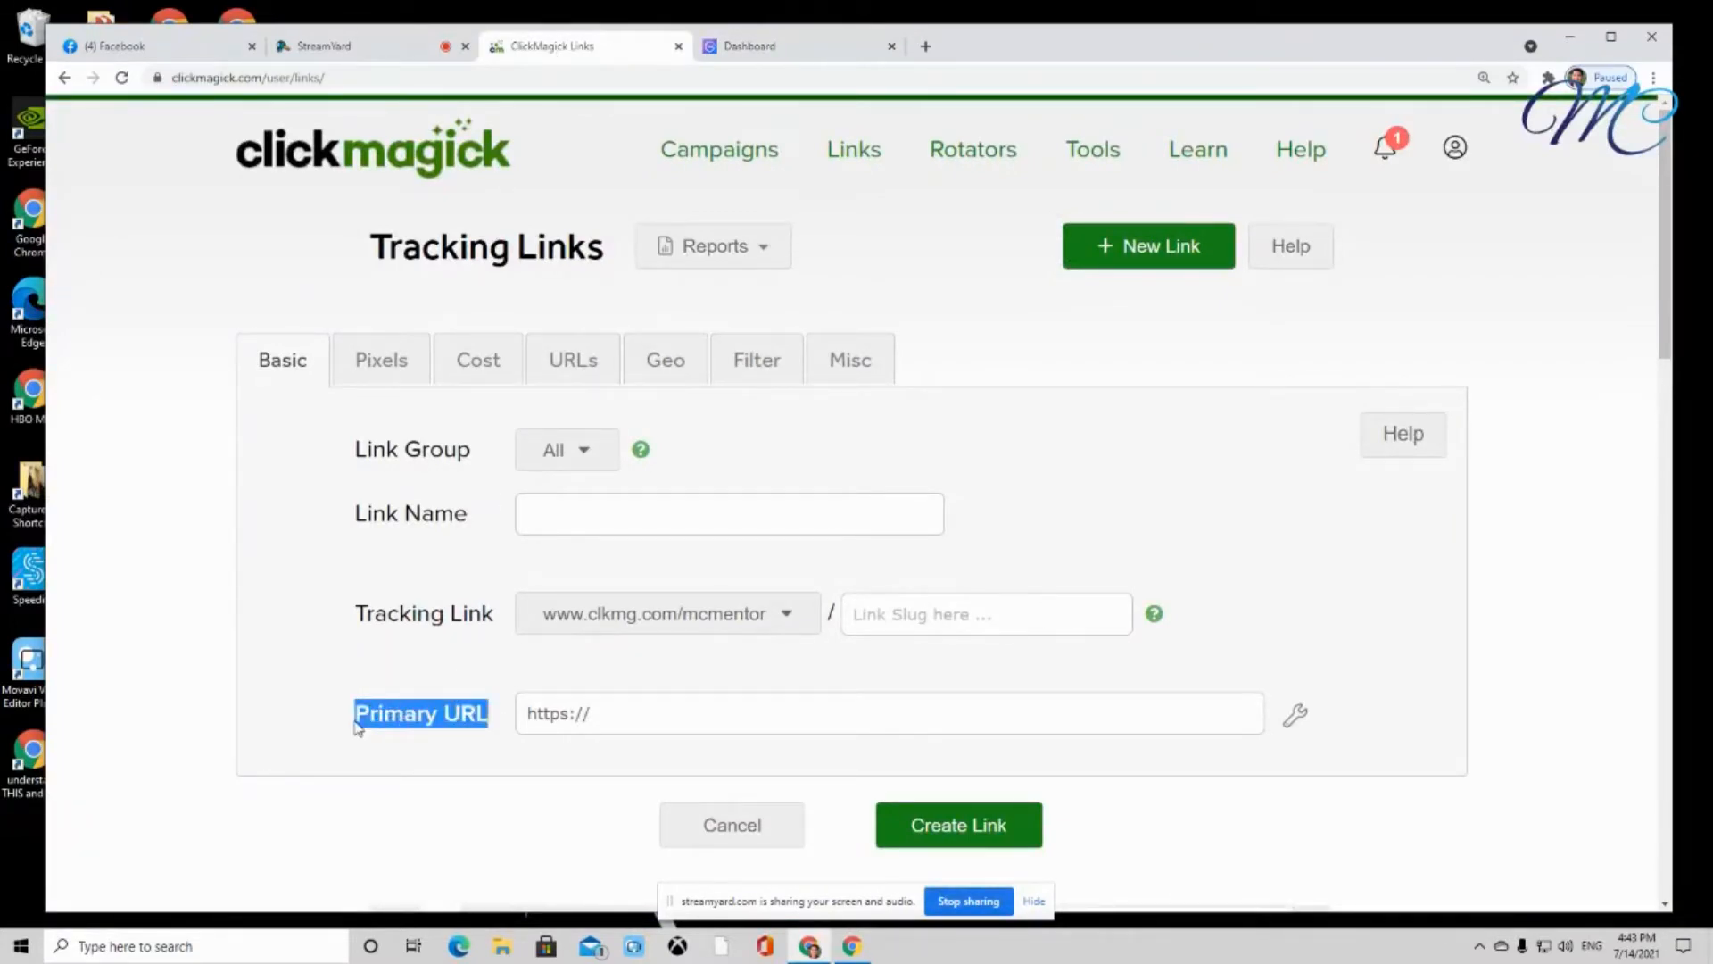
{"action": "left_click", "coordinate": [627, 716]}
{"action": "left_click_drag", "start_coordinate": [628, 717], "coordinate": [508, 725]}
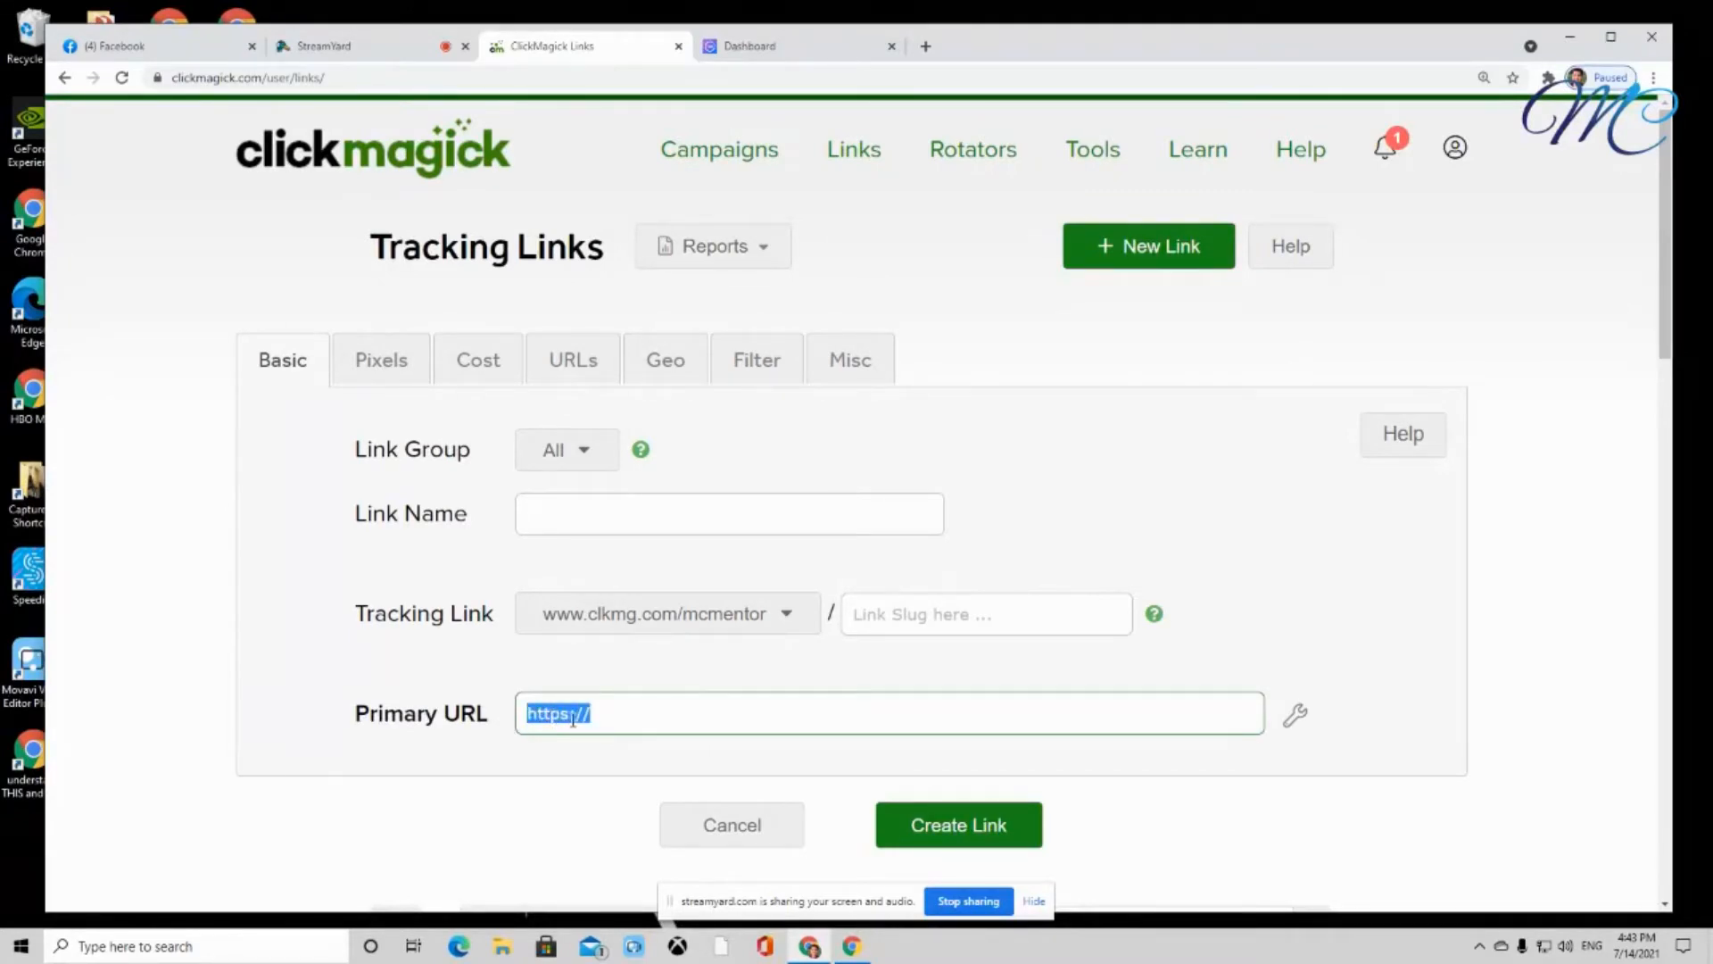
{"action": "key", "text": "BackSpace"}
{"action": "key", "text": "ctrl+v"}
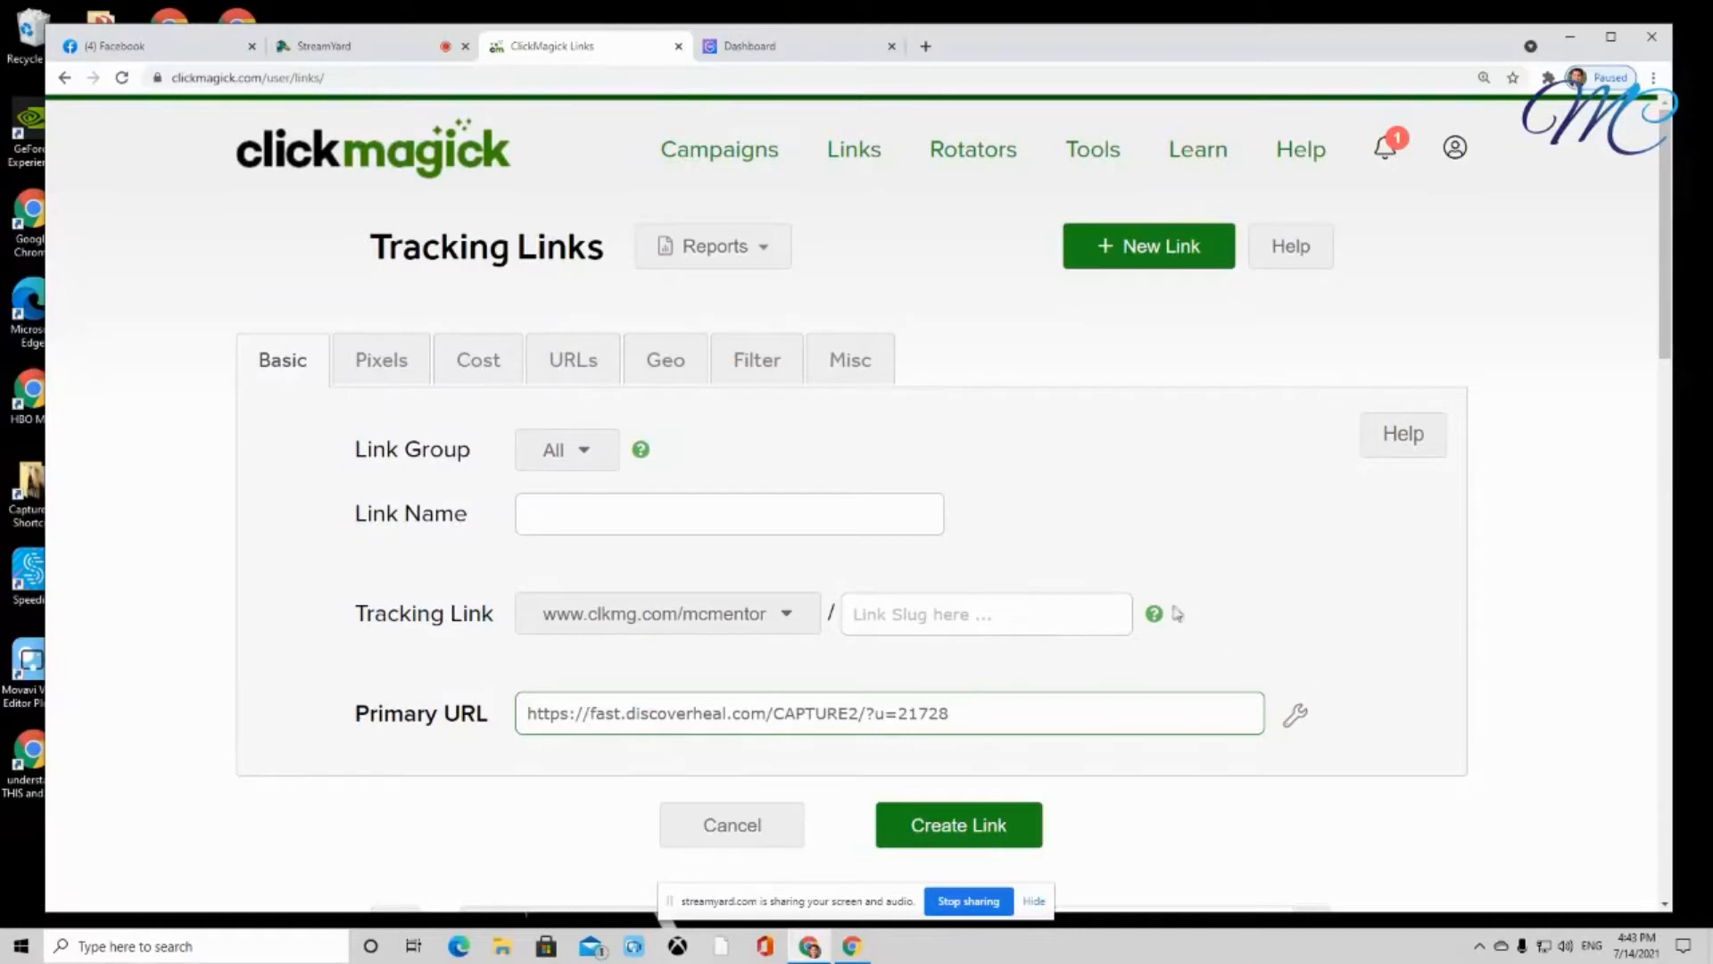
{"action": "left_click_drag", "start_coordinate": [486, 516], "coordinate": [357, 515]}
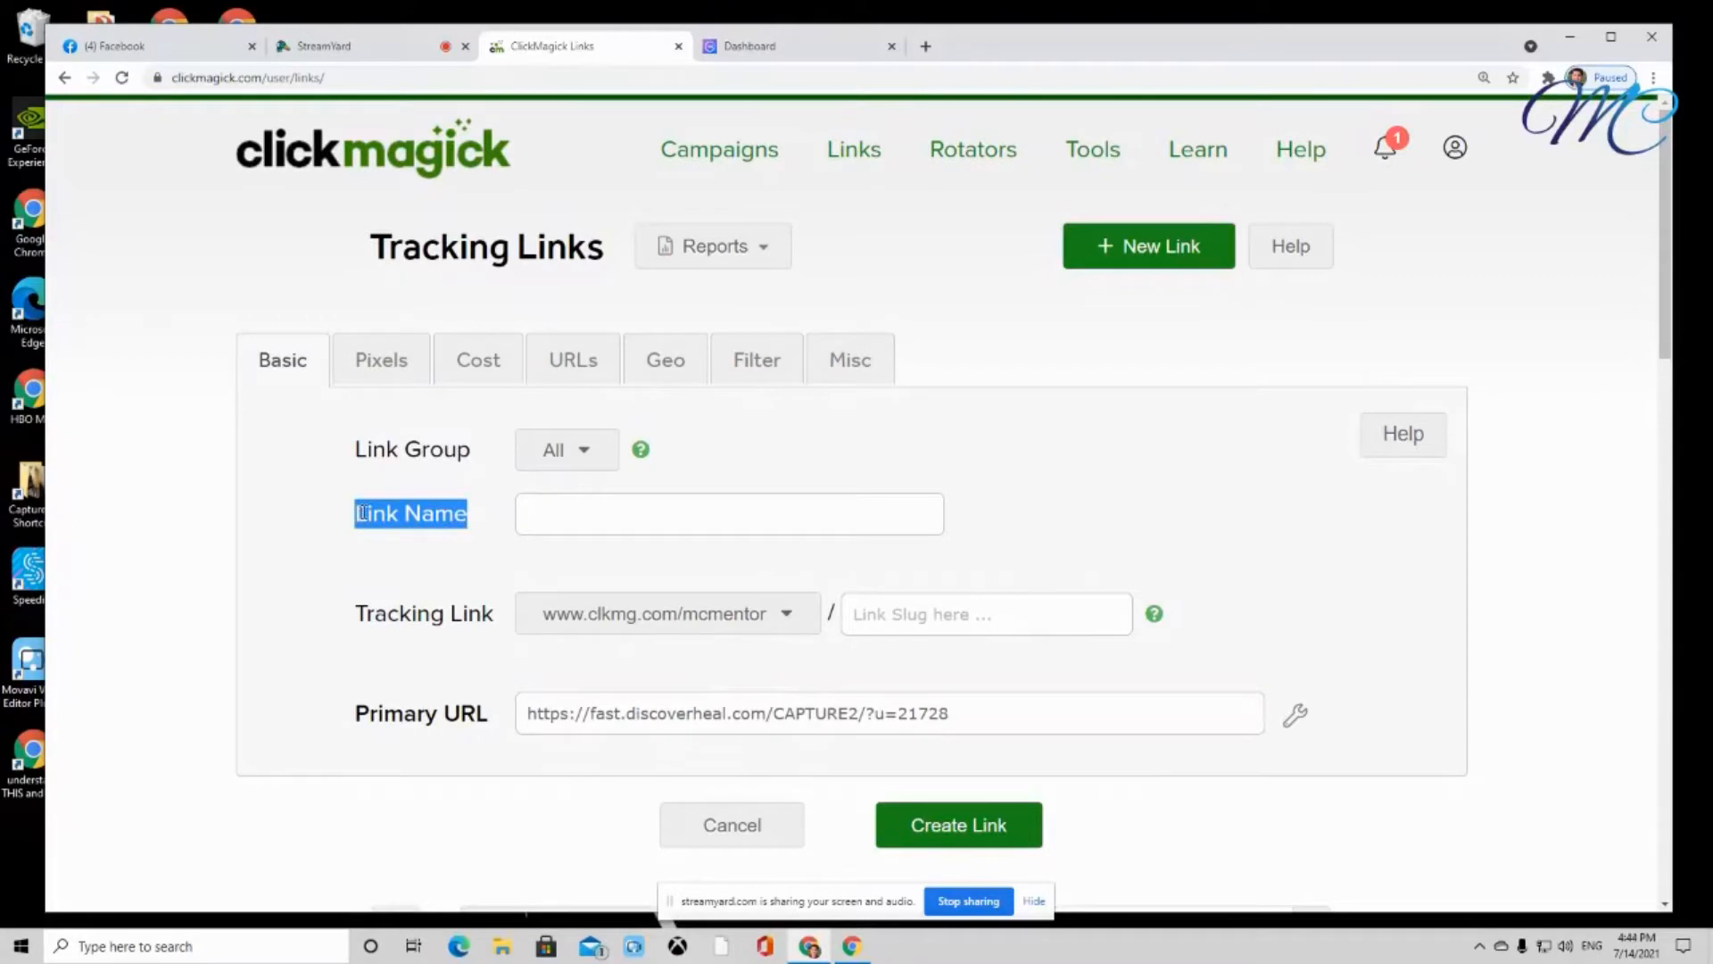
Enter a Link Name of the person's first name and initial plus '100 Clicks Test FDH'
{"action": "left_click", "coordinate": [575, 504]}
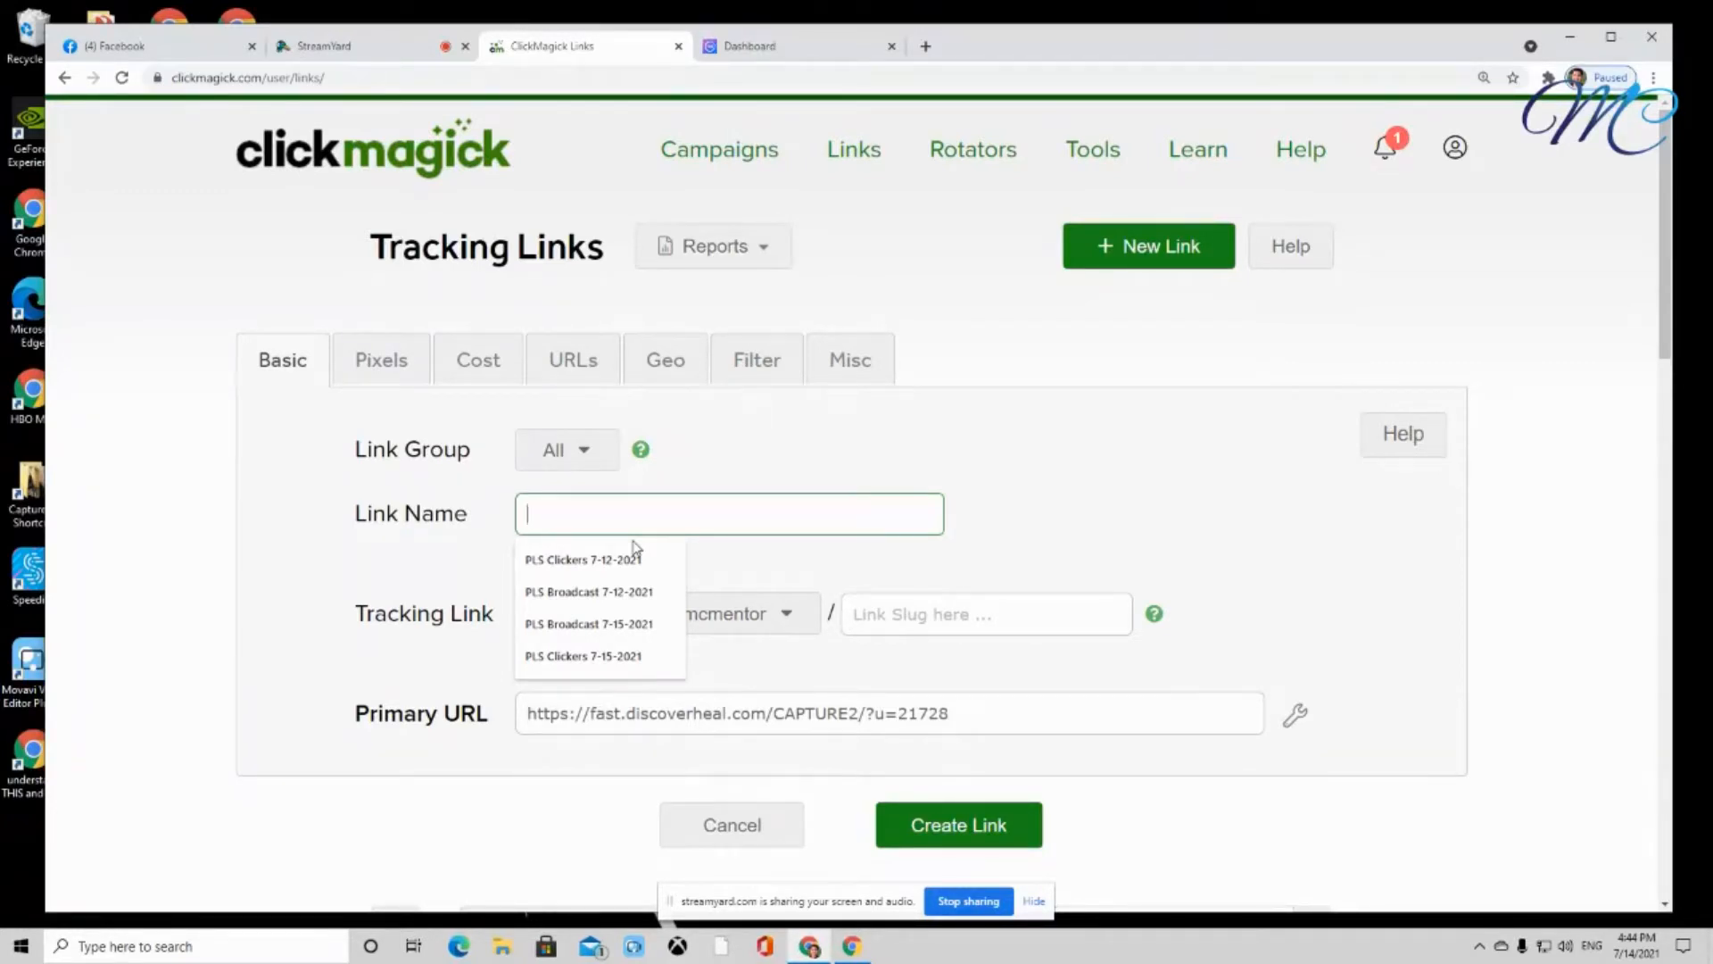
{"action": "type", "text": "Michael"}
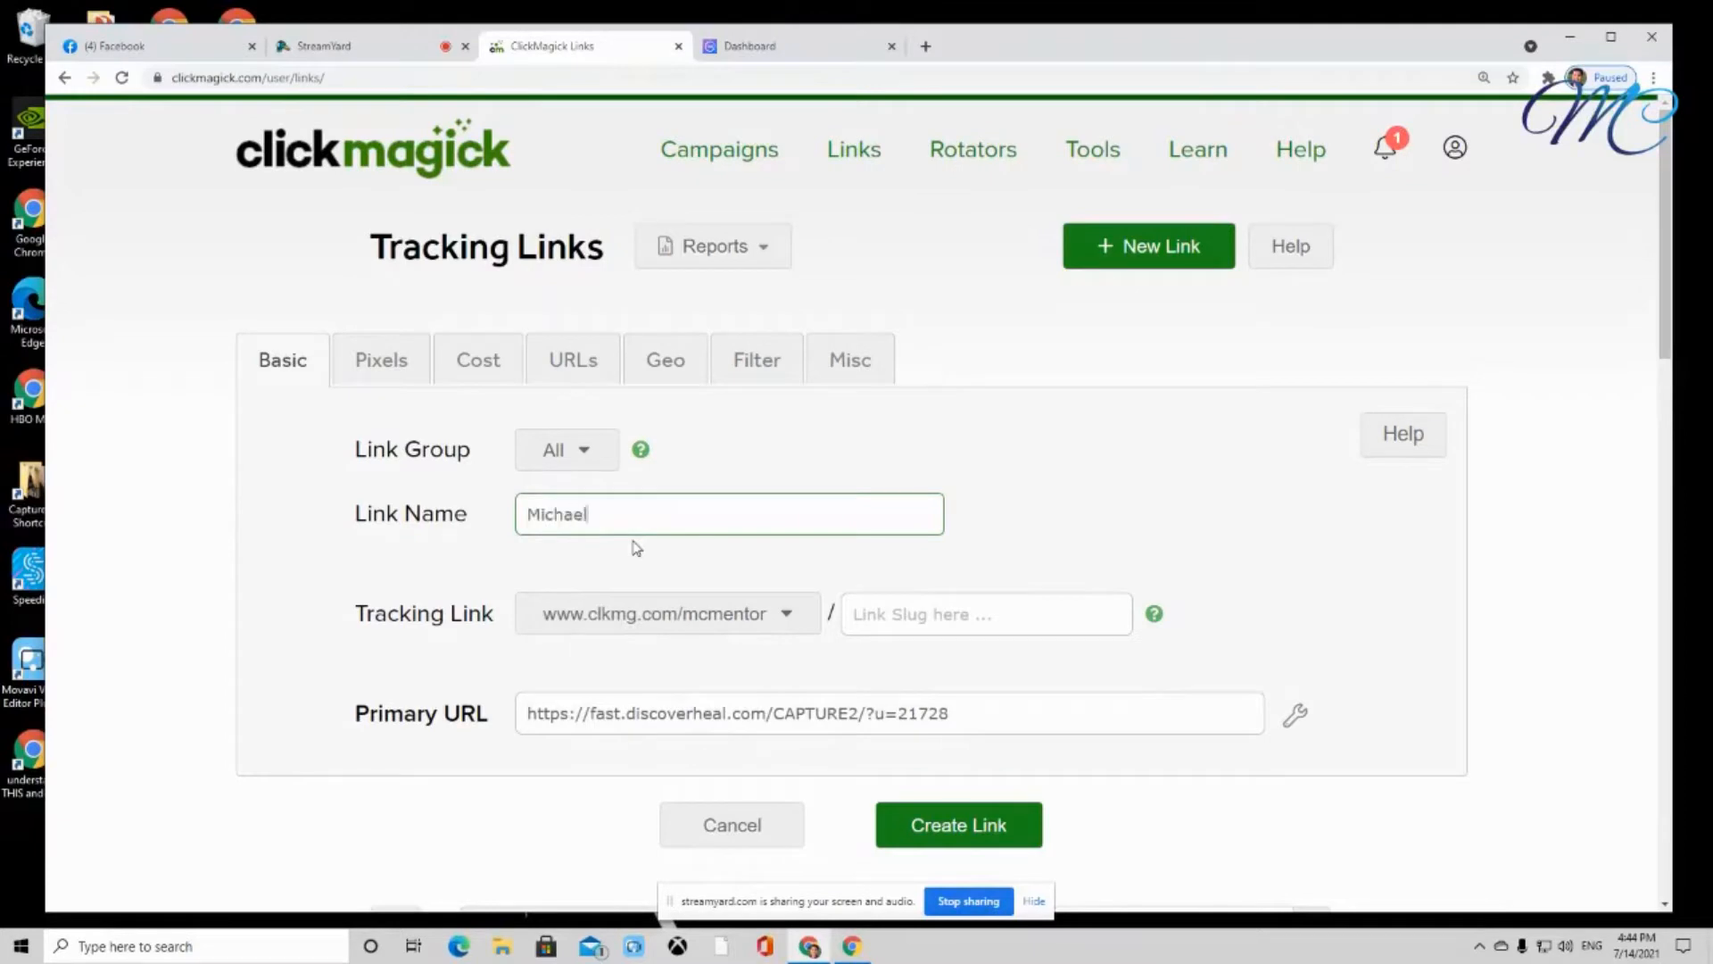
{"action": "type", "text": " G"}
{"action": "type", "text": "100 Clicks Test"}
{"action": "type", "text": "FDH"}
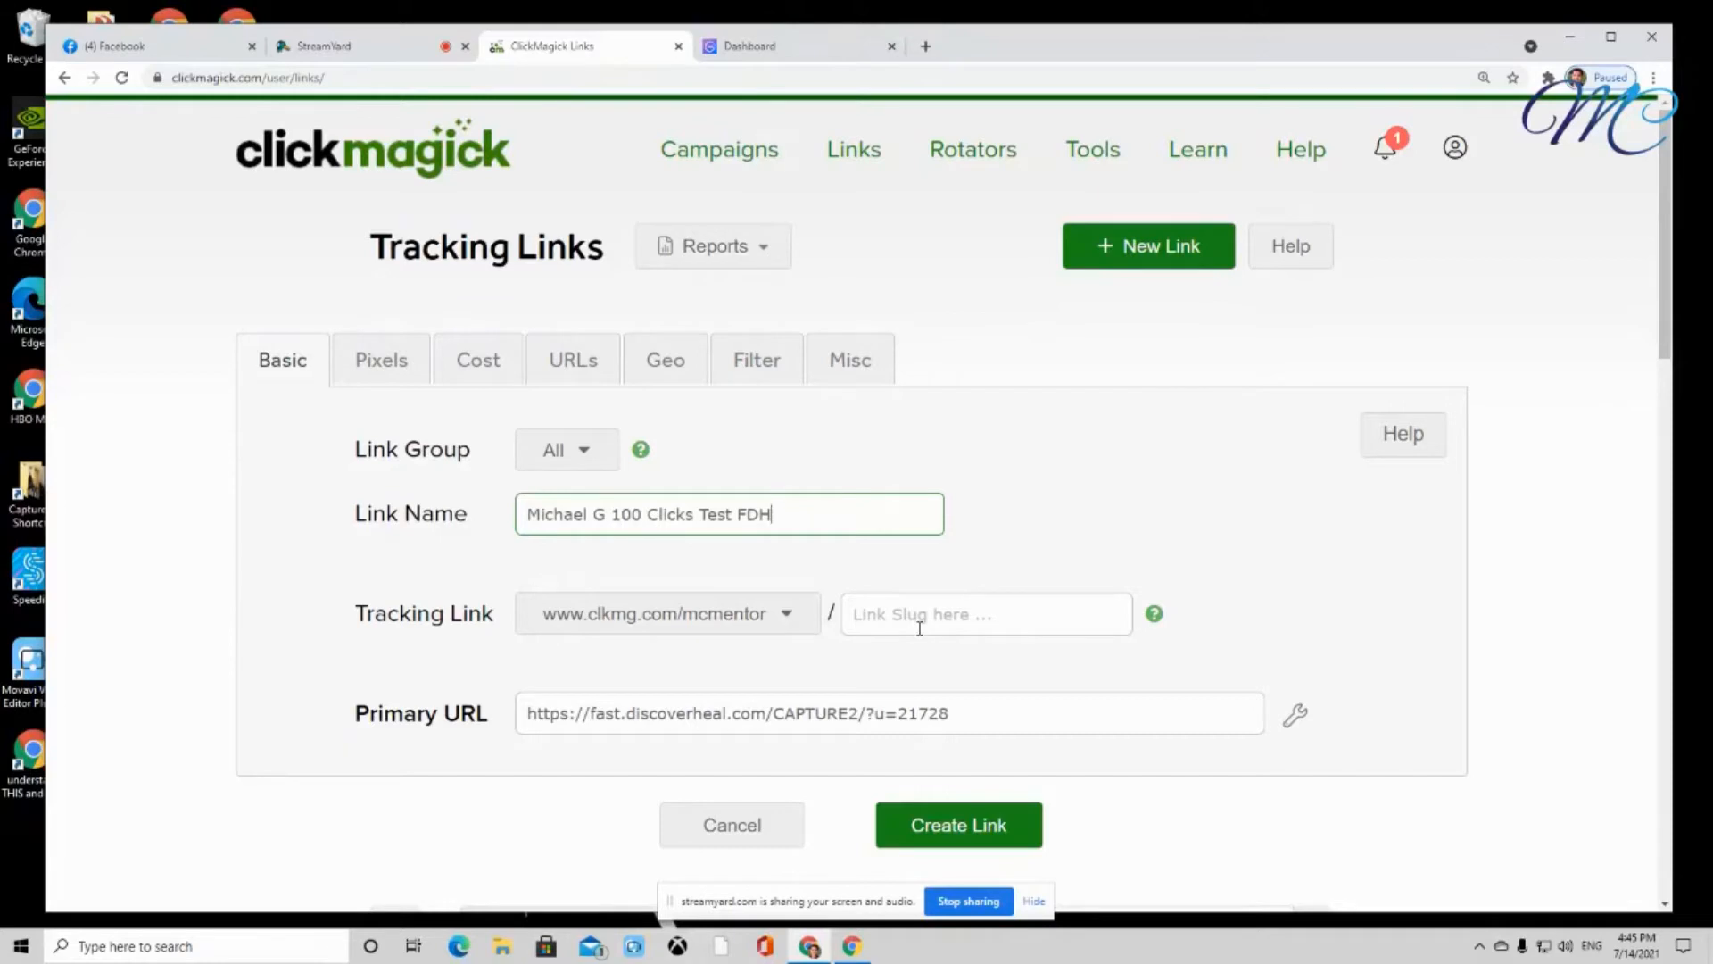
{"action": "left_click_drag", "start_coordinate": [473, 518], "coordinate": [348, 526]}
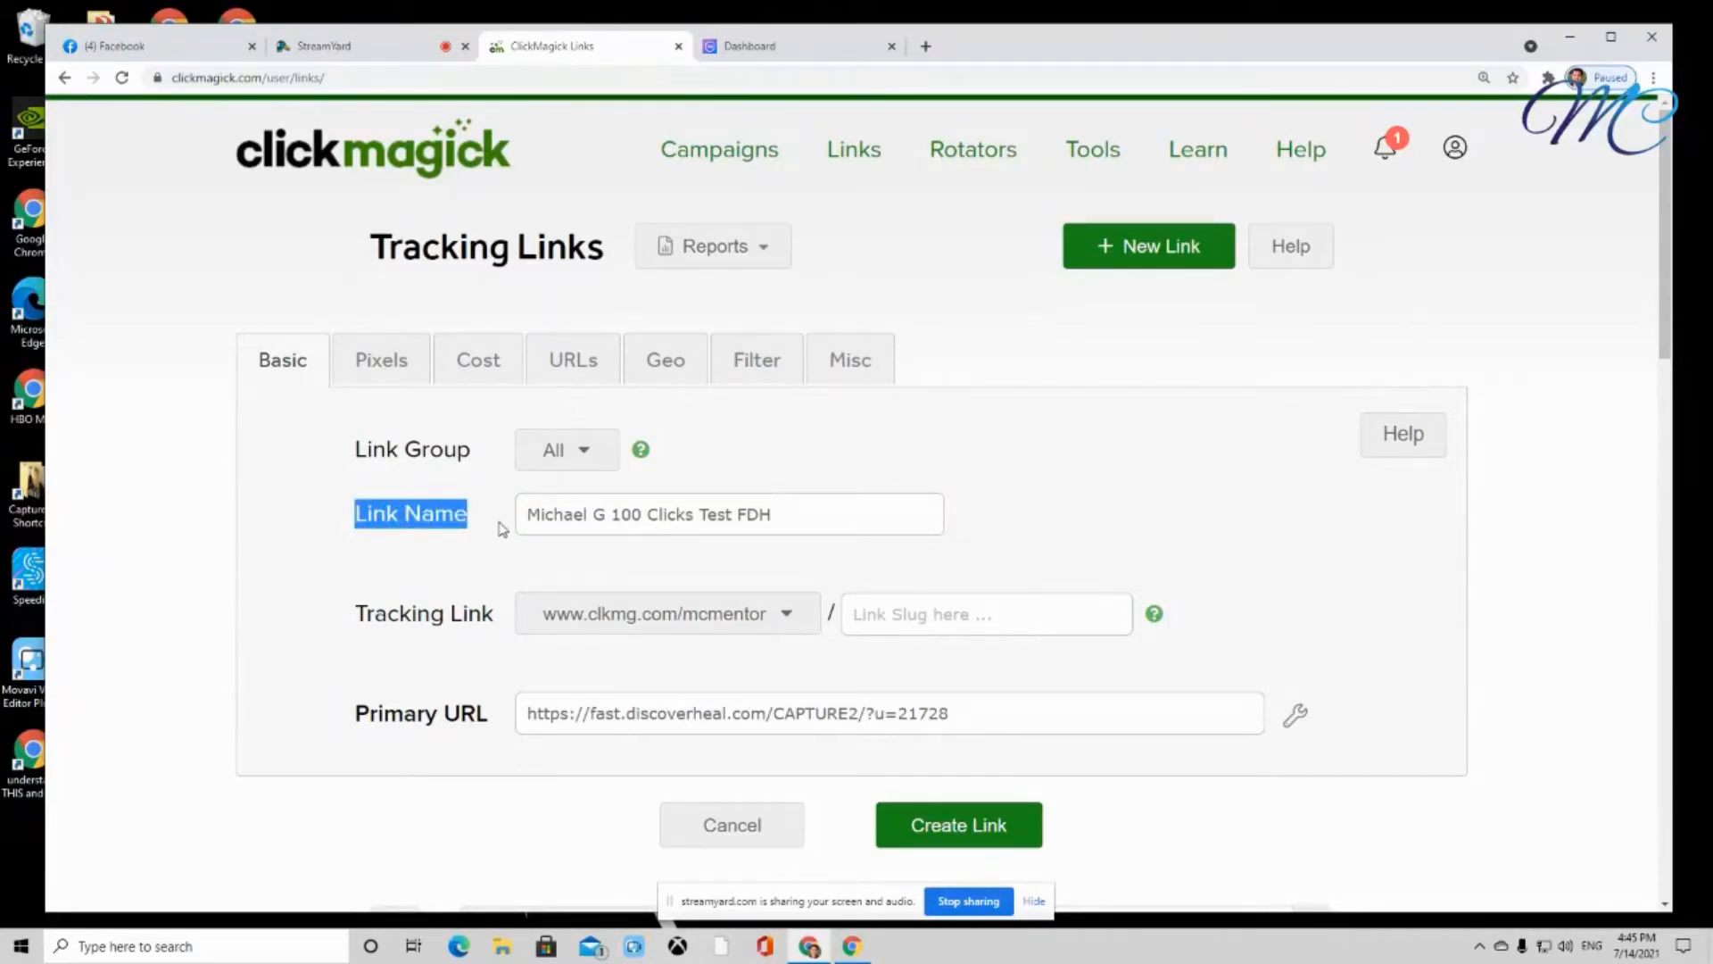
{"action": "left_click", "coordinate": [885, 630]}
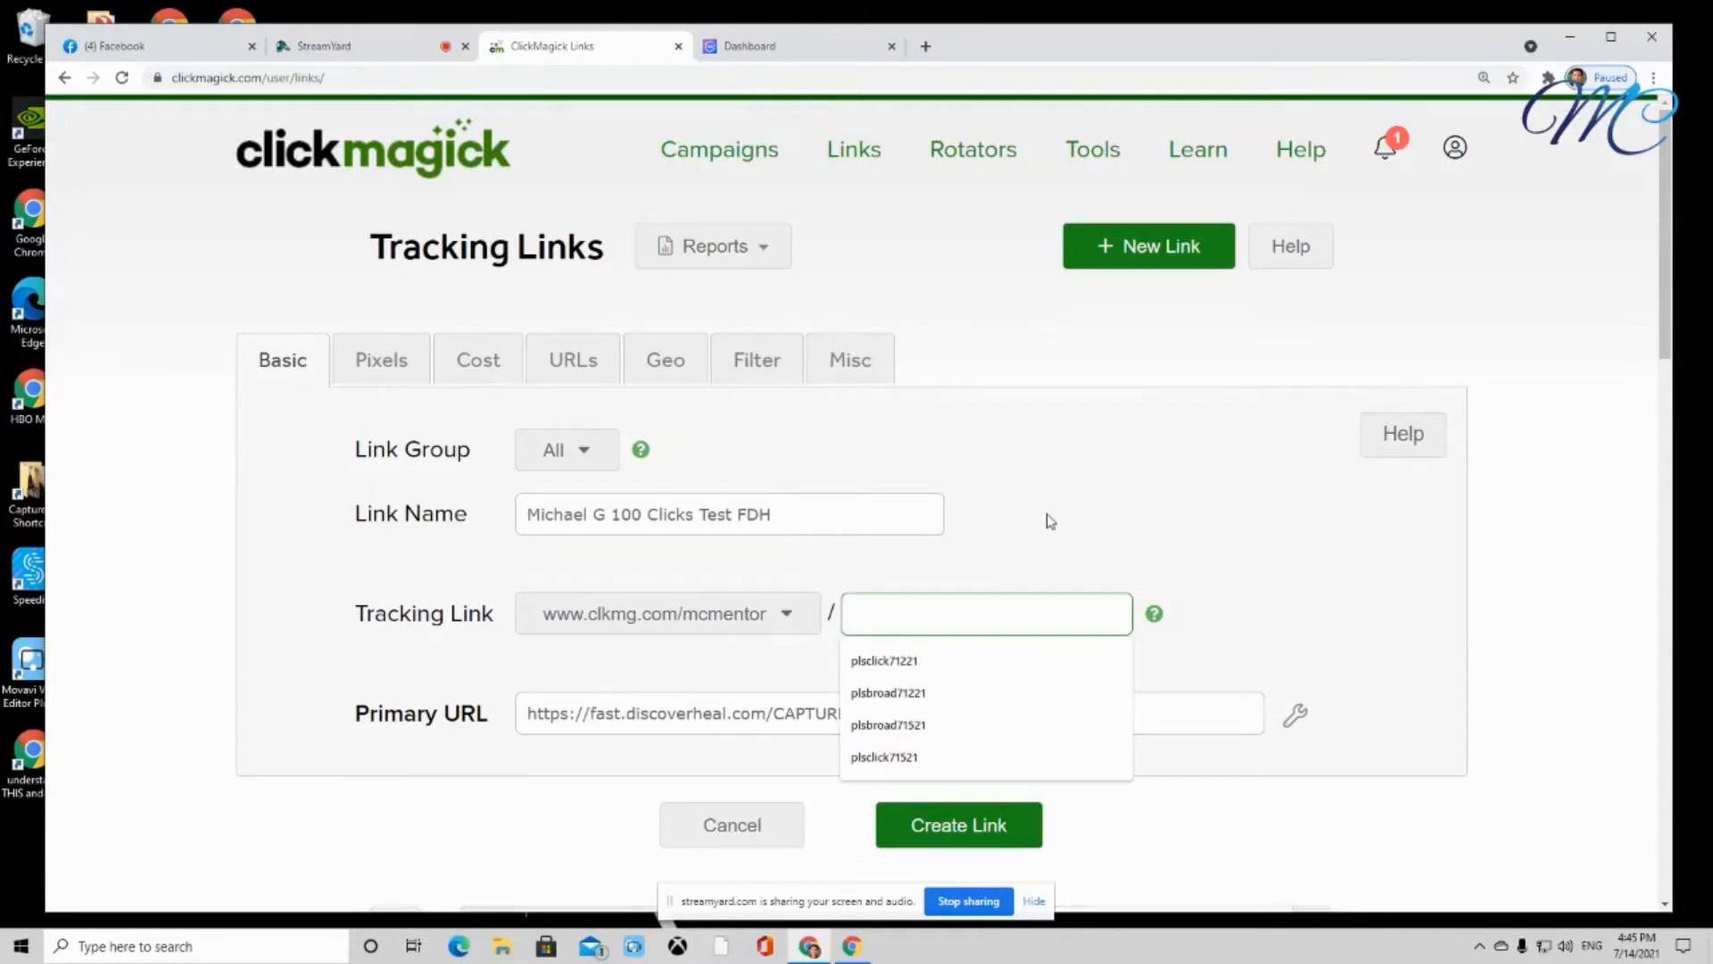
Fill the Tracking Link slug with a name-based abbreviation ending in '100tstfdh'
{"action": "type", "text": "micha"}
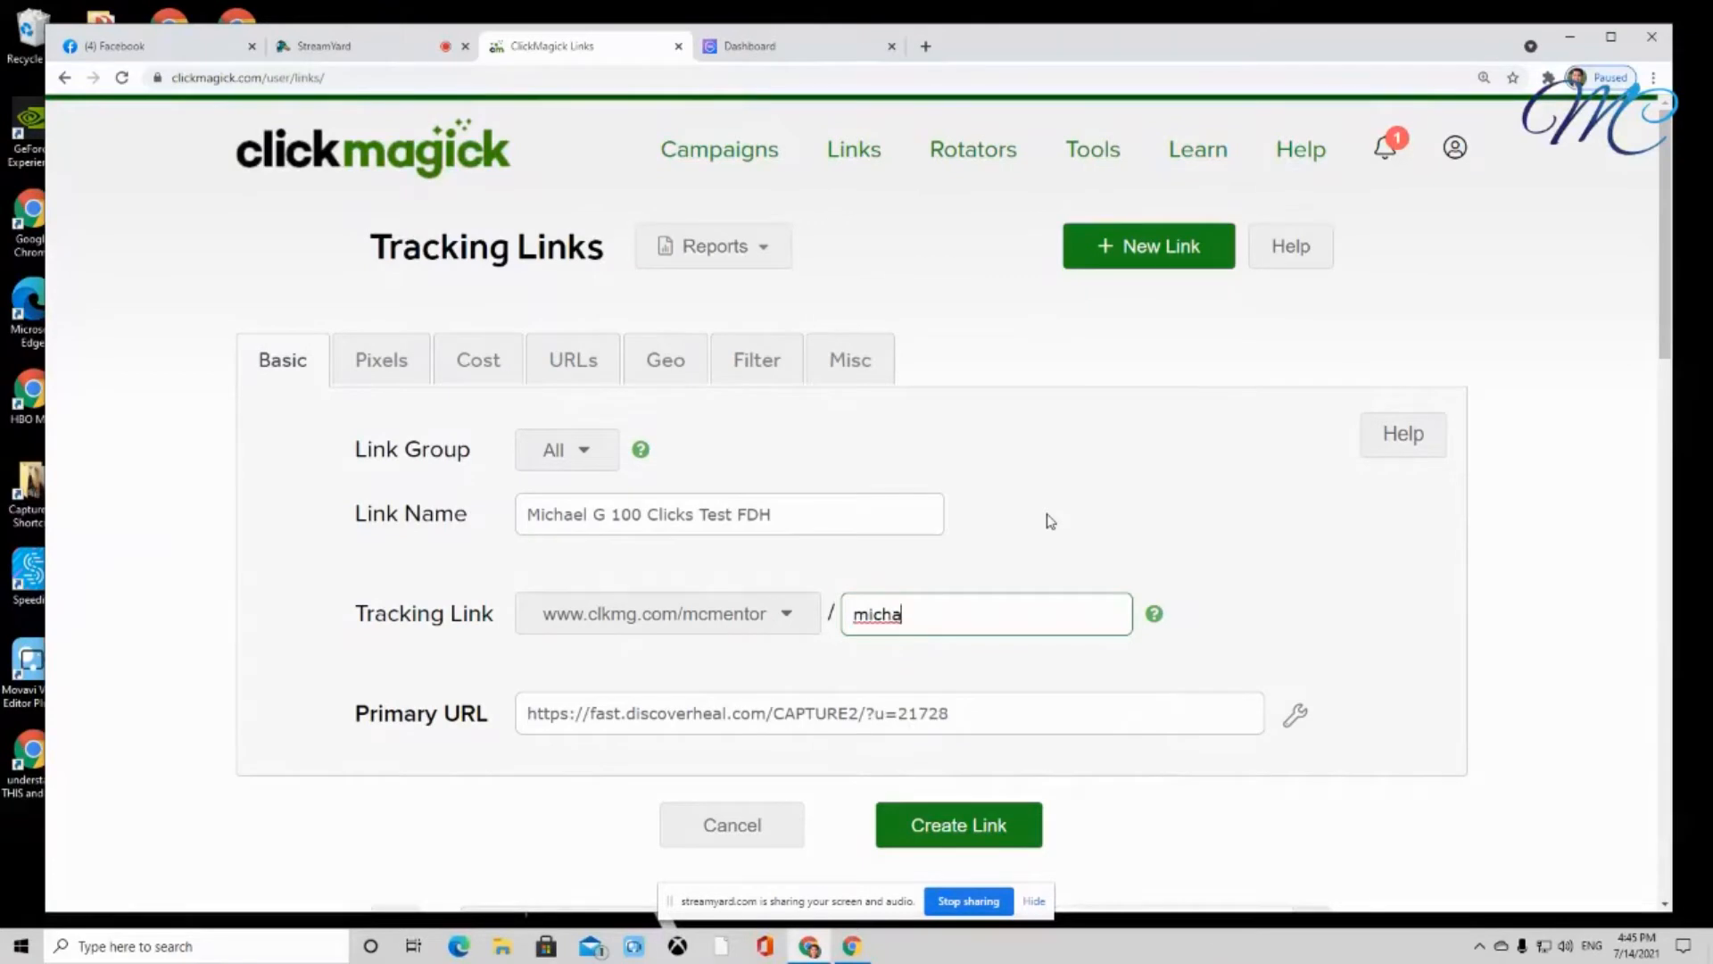
{"action": "key", "text": "BackSpace"}
{"action": "type", "text": "g100tstfdh"}
Review the filled Link Name, Tracking Link and Primary URL fields
{"action": "left_click_drag", "start_coordinate": [485, 523], "coordinate": [359, 522]}
{"action": "left_click_drag", "start_coordinate": [497, 616], "coordinate": [357, 620]}
{"action": "left_click_drag", "start_coordinate": [496, 724], "coordinate": [359, 714]}
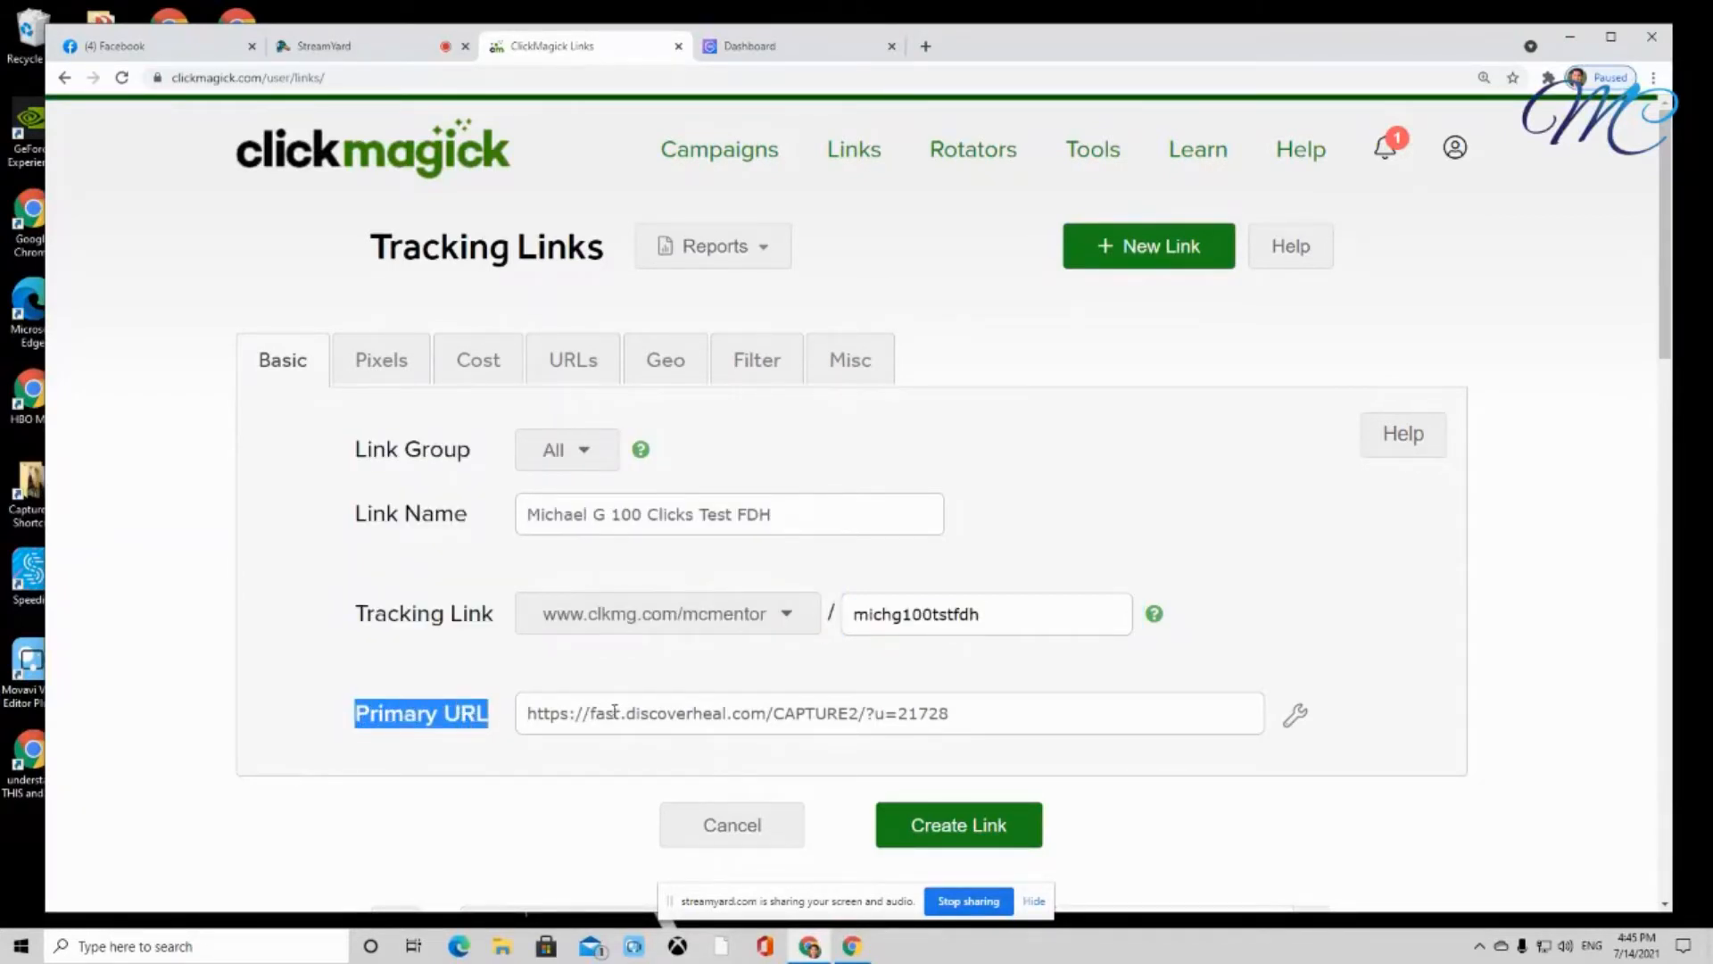
{"action": "left_click", "coordinate": [988, 759]}
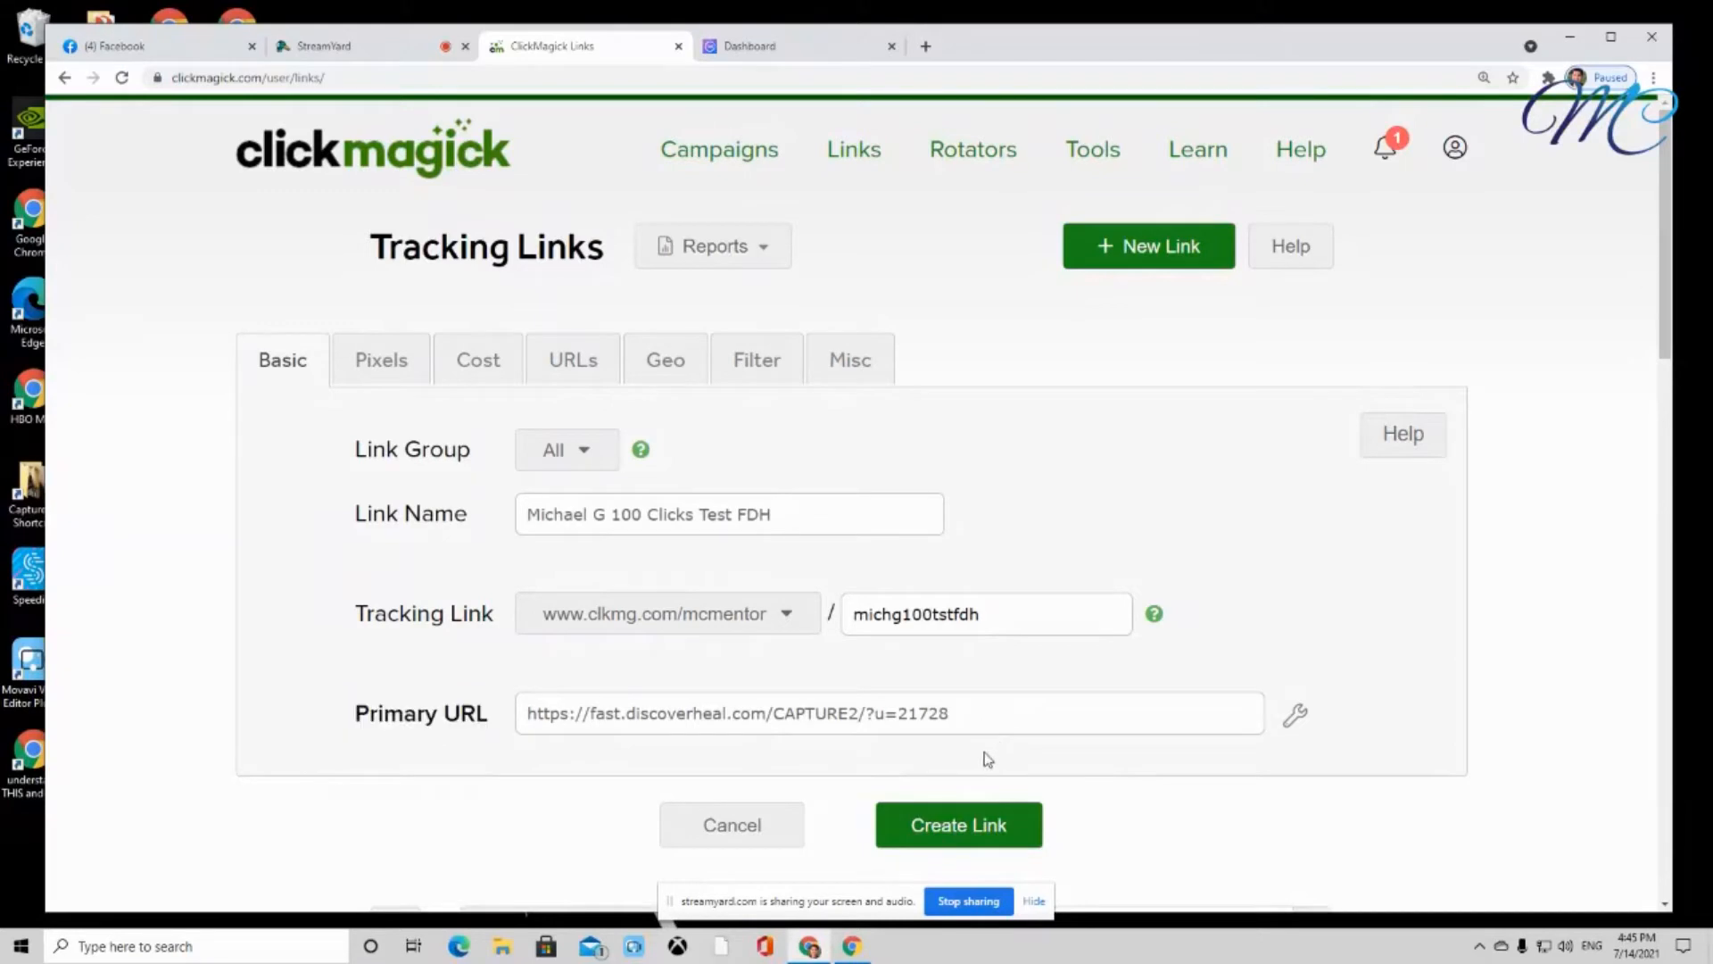
Create the tracking link and return to the 28-page Tracking Links list
{"action": "left_click", "coordinate": [996, 830]}
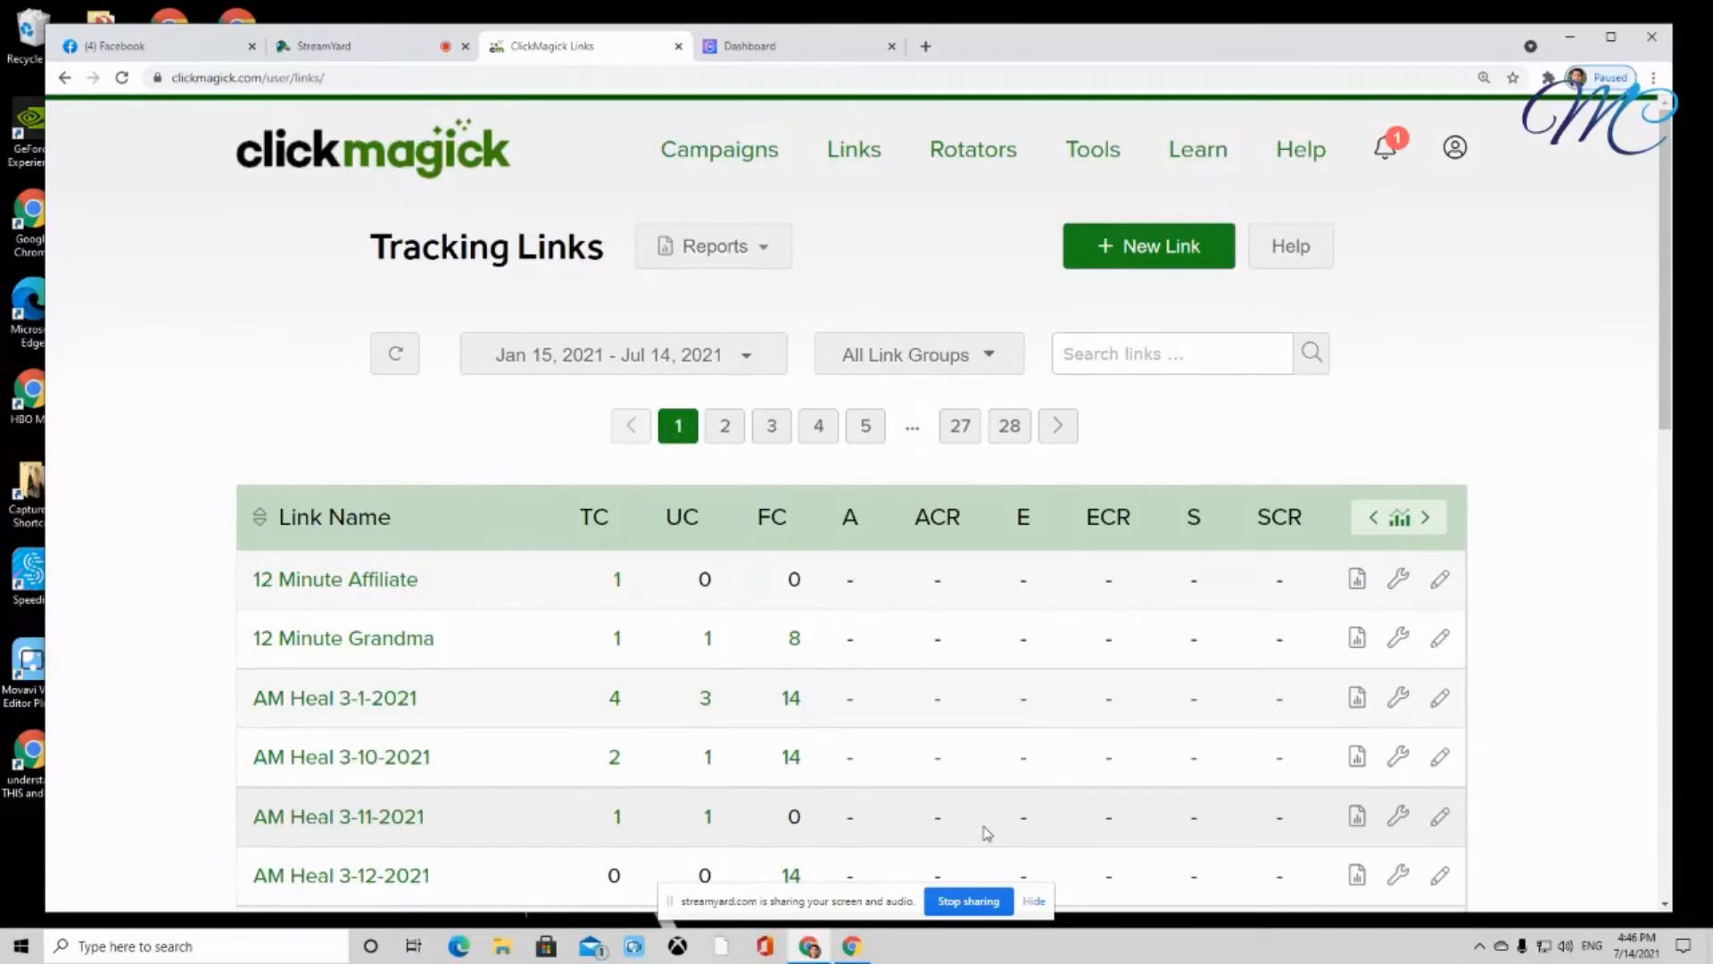
{"action": "left_click_drag", "start_coordinate": [1128, 426], "coordinate": [659, 435]}
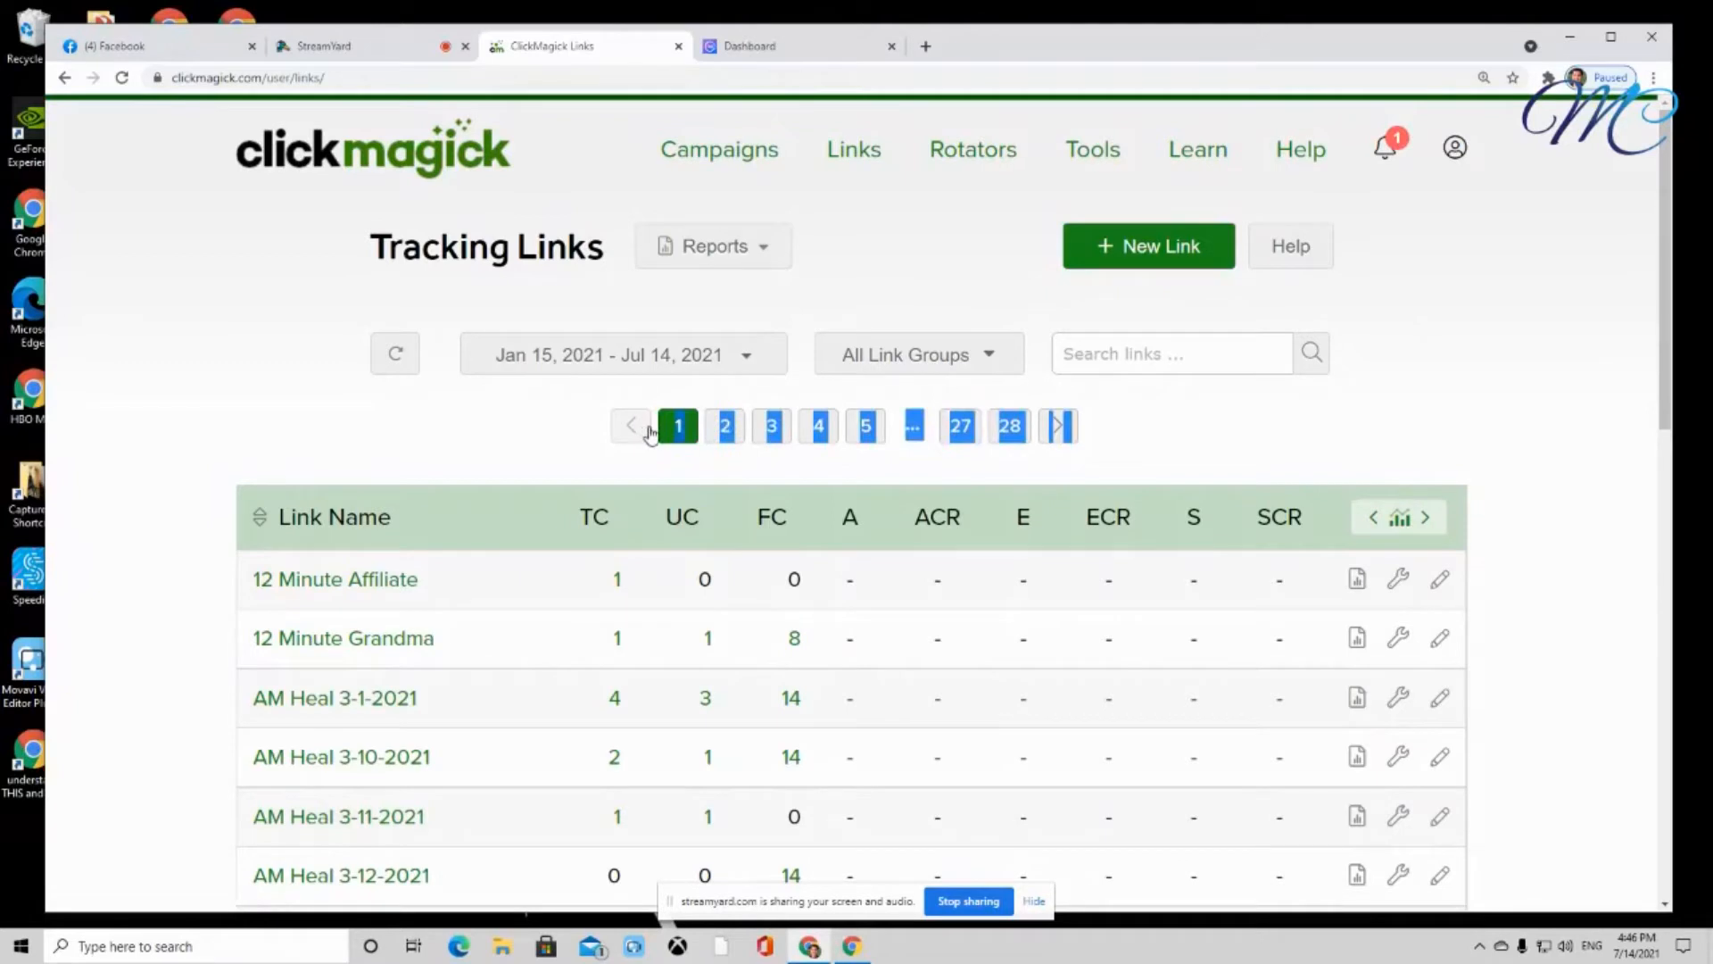
{"action": "left_click", "coordinate": [1216, 437]}
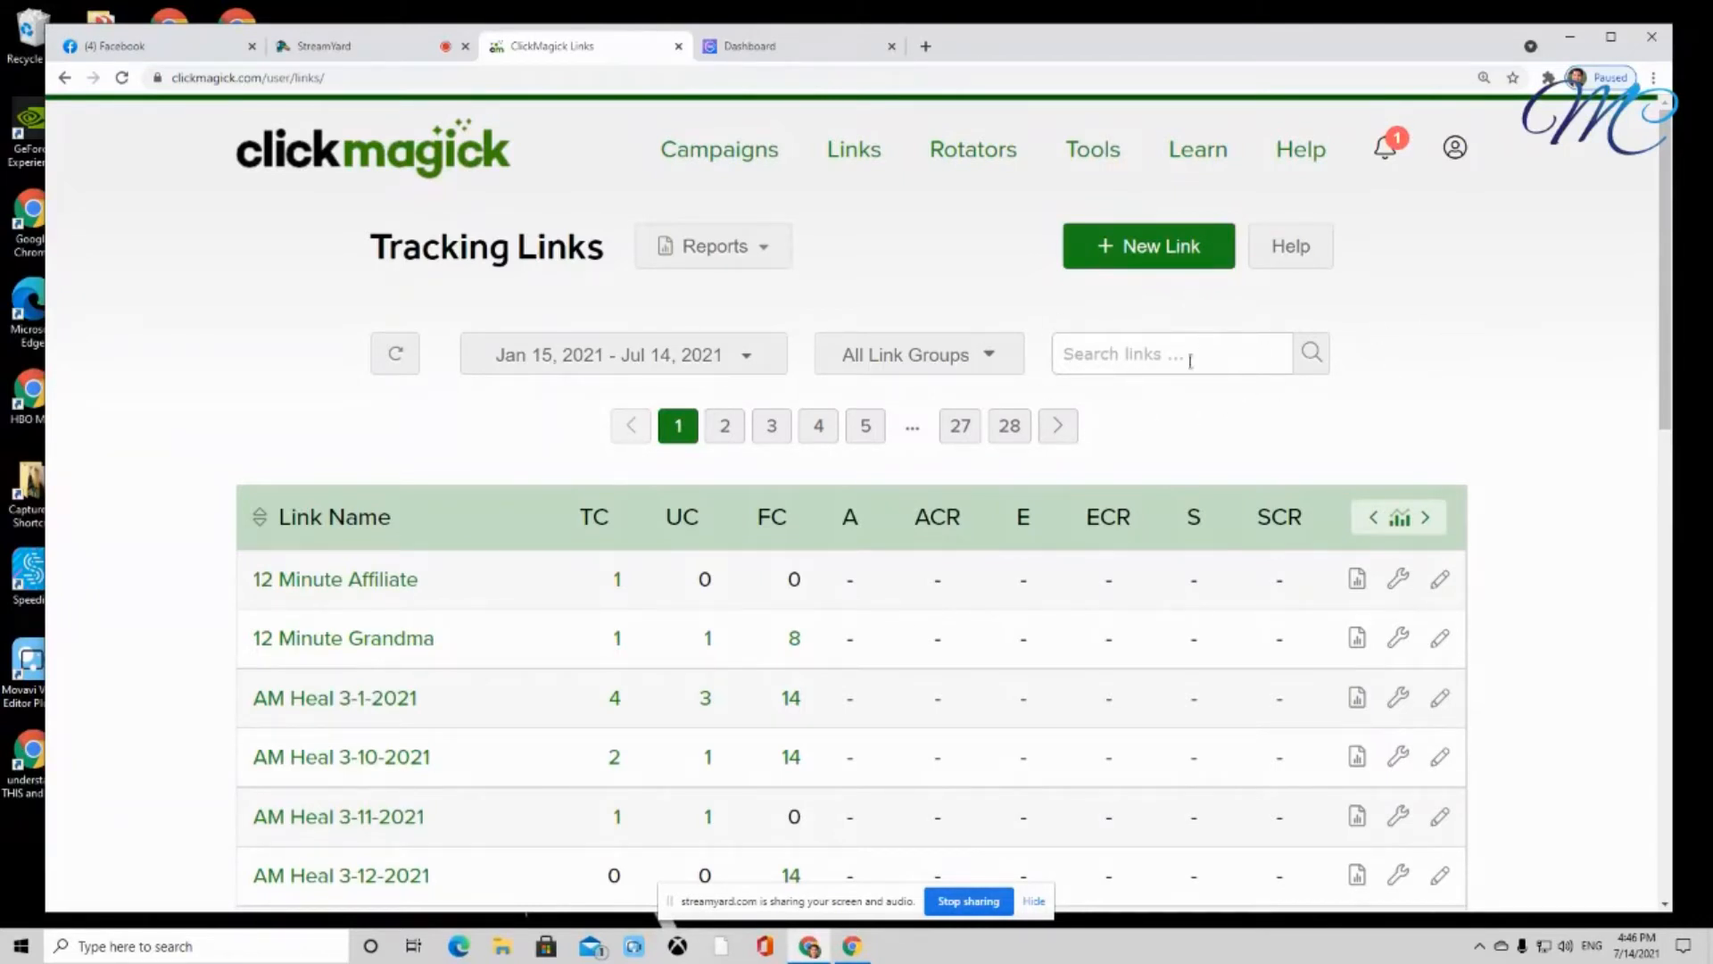
Search the links by the person's name and open the 100 Clicks Test FDH link
{"action": "left_click", "coordinate": [1088, 355]}
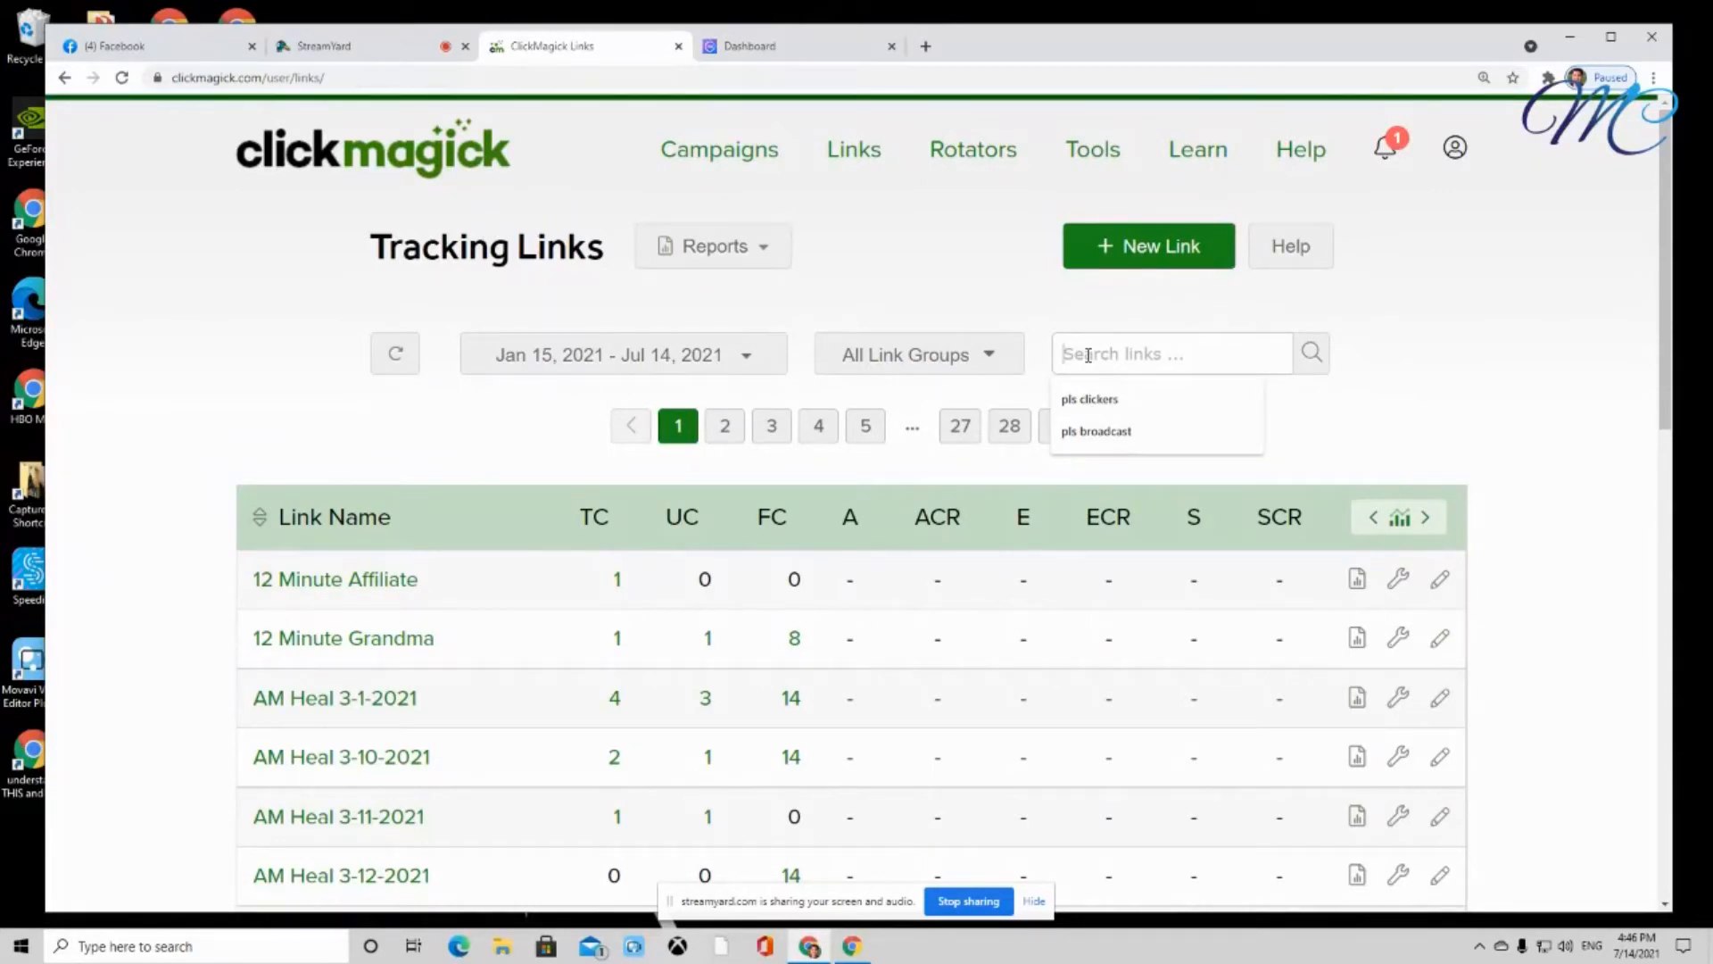
{"action": "type", "text": "Mich"}
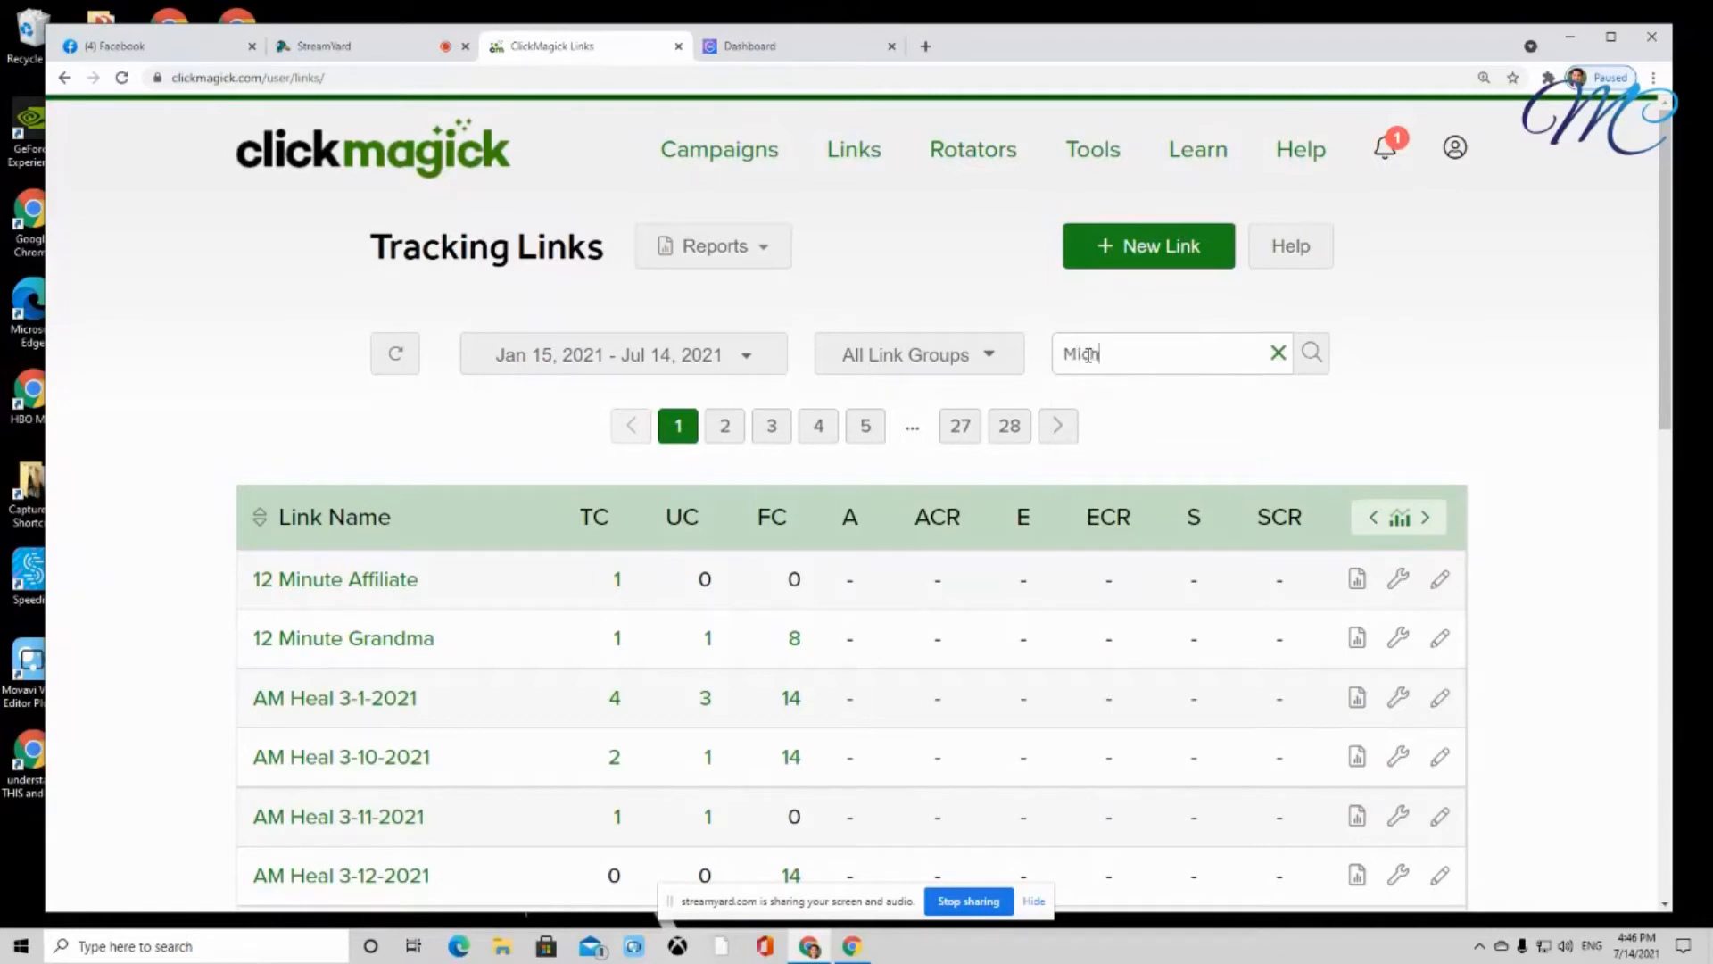
{"action": "type", "text": "ael g"}
{"action": "left_click", "coordinate": [1312, 356]}
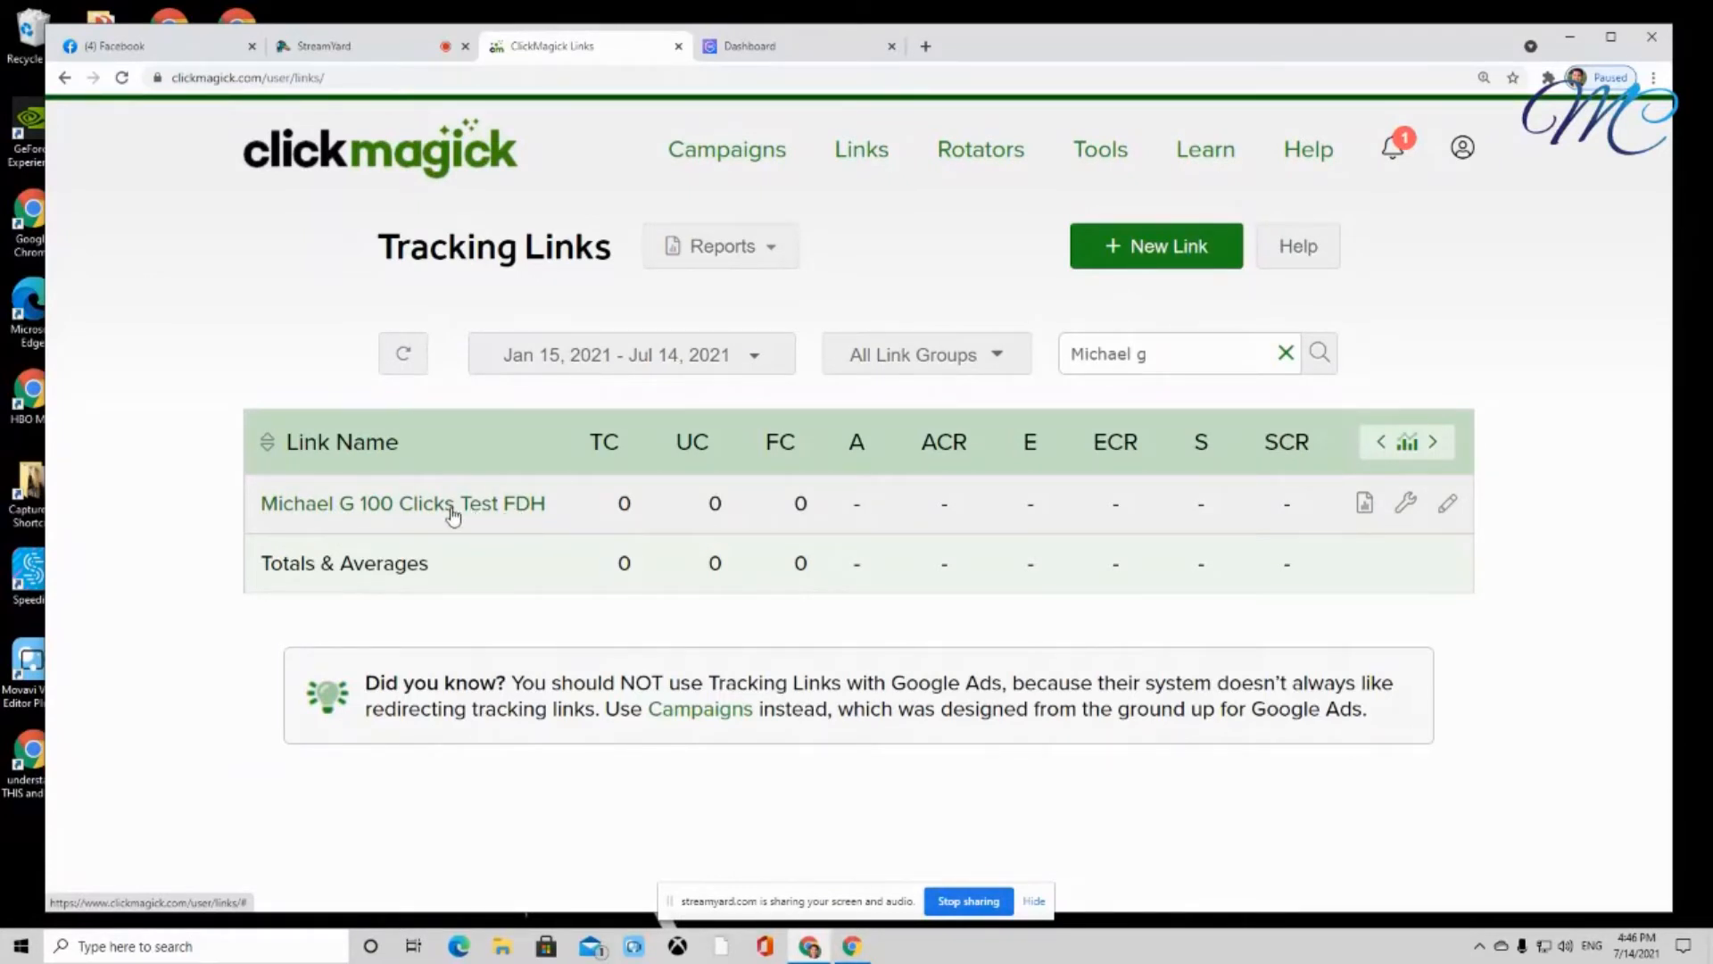
{"action": "left_click", "coordinate": [353, 507]}
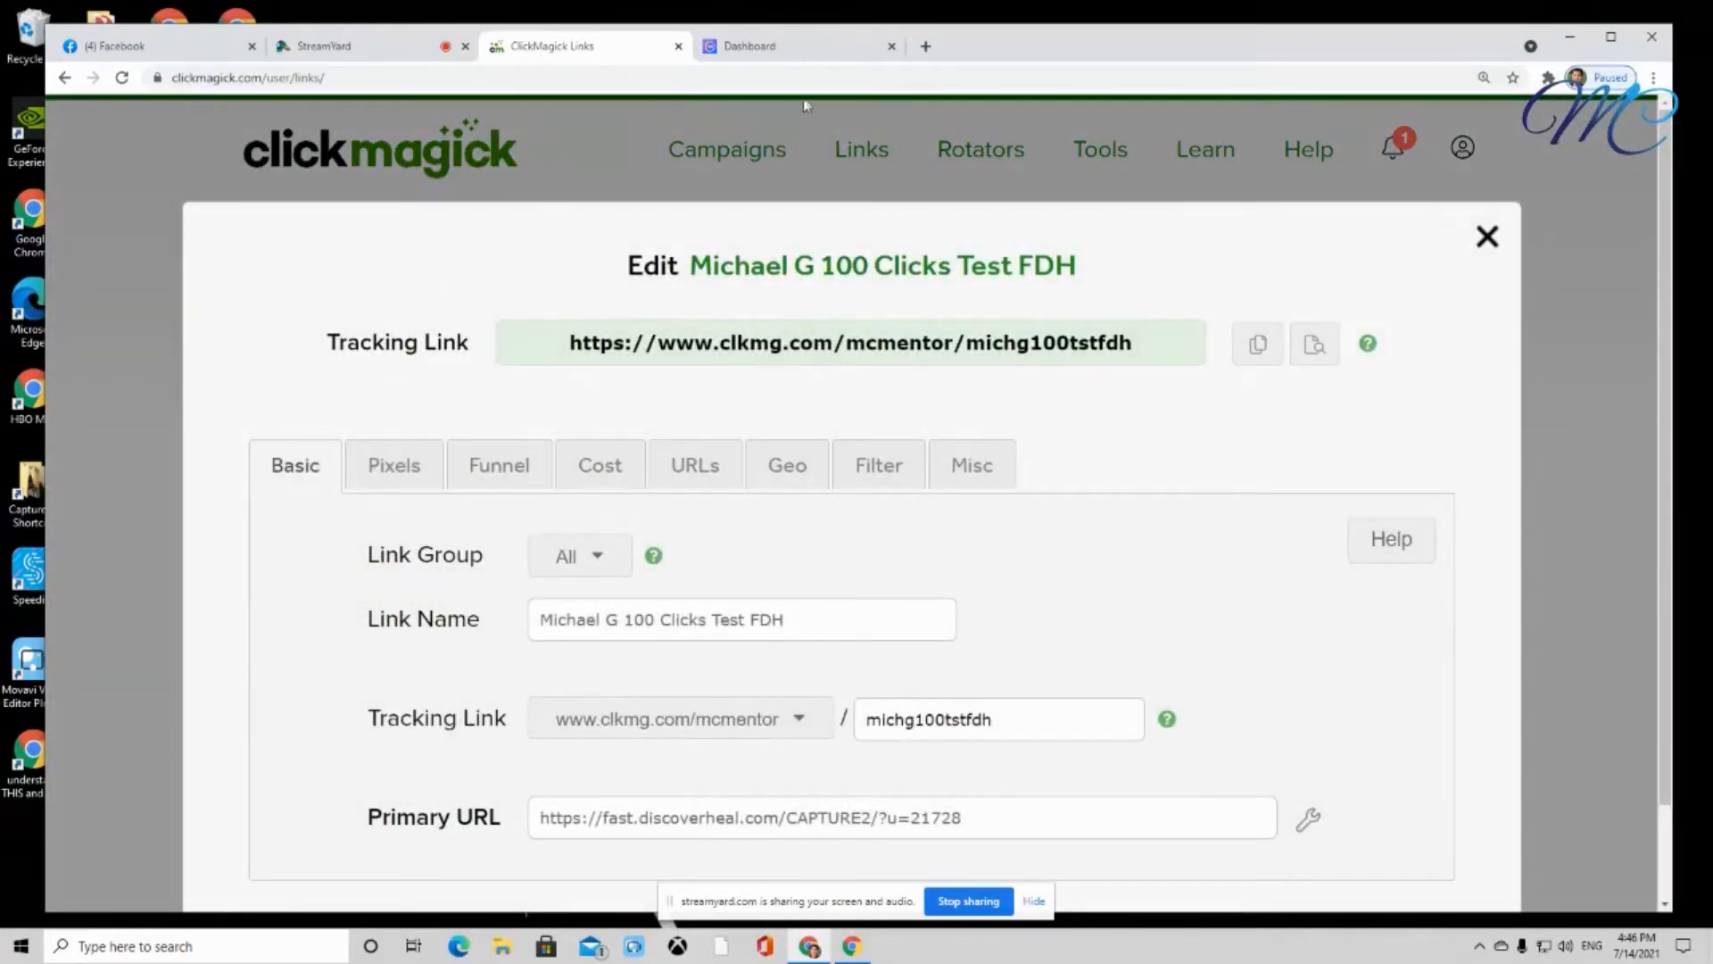
{"action": "left_click", "coordinate": [1316, 354]}
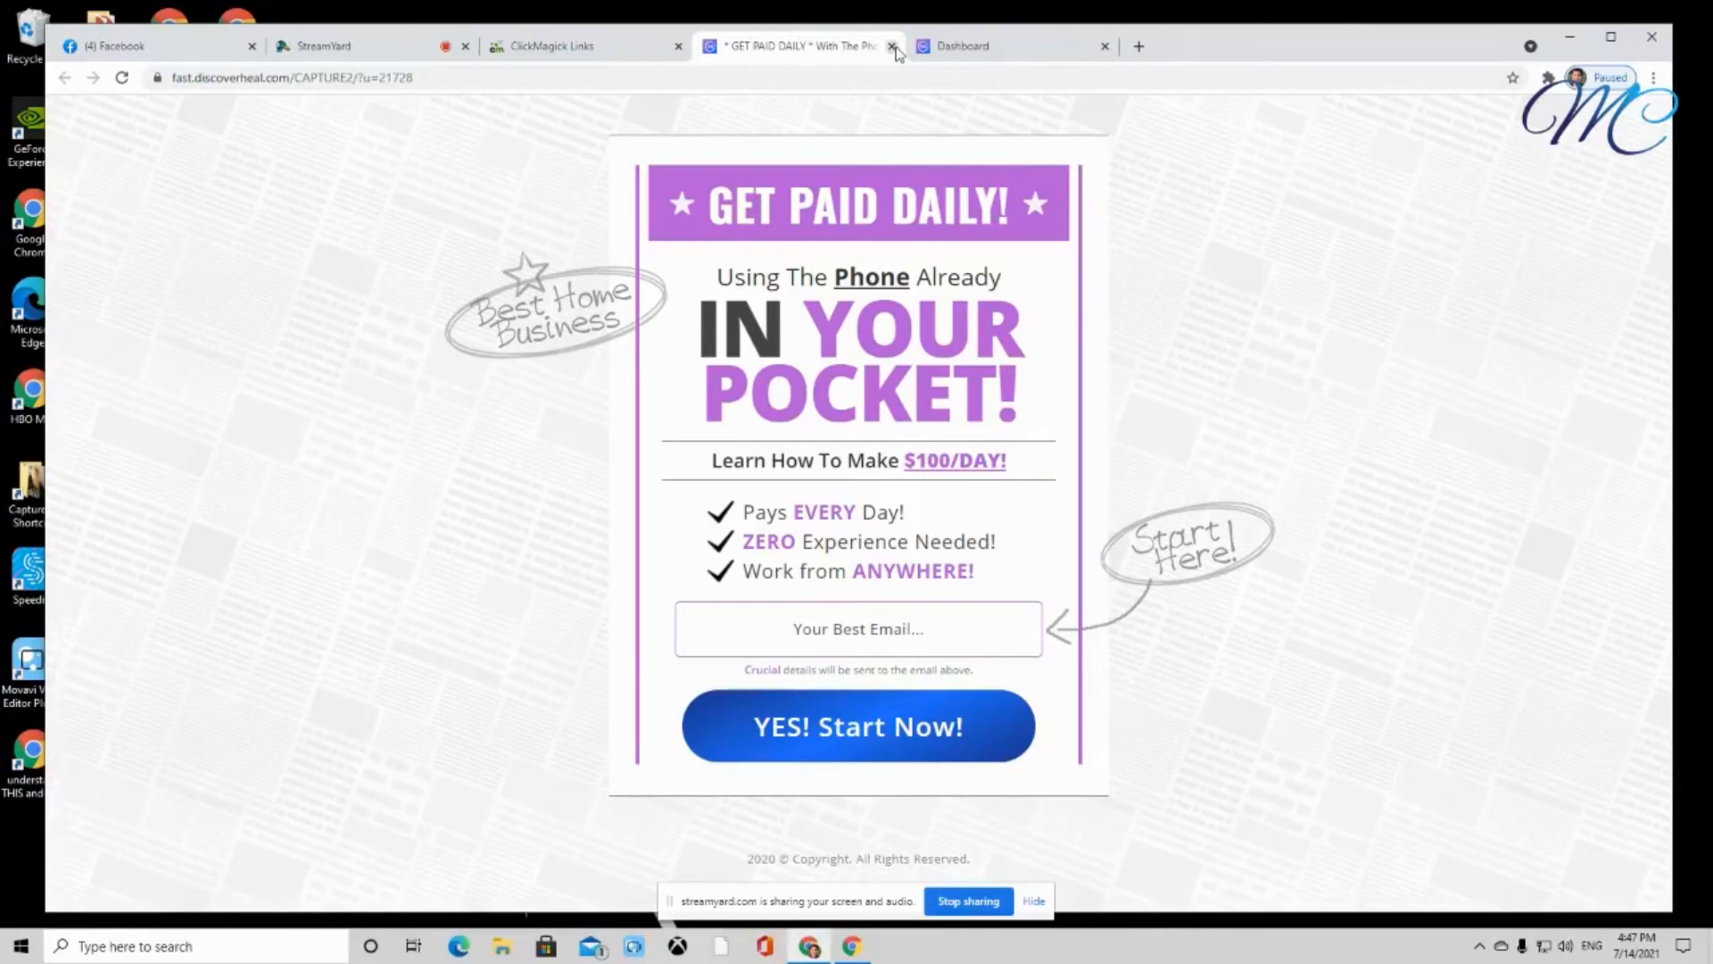
{"action": "left_click", "coordinate": [892, 46]}
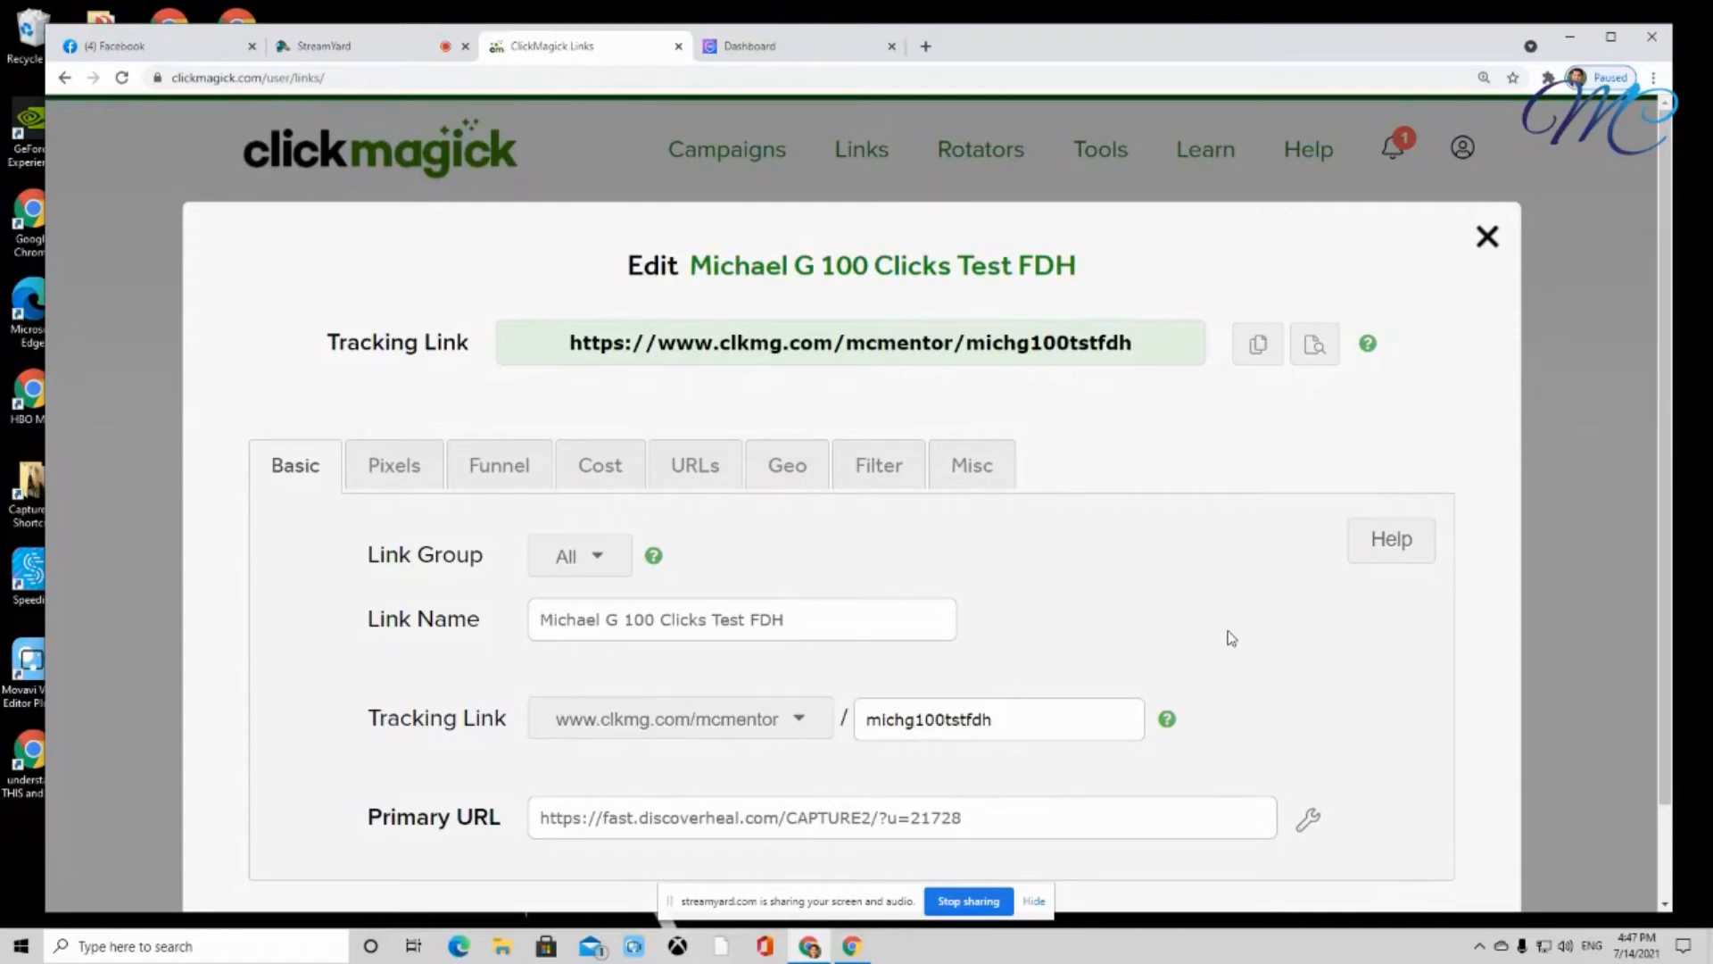
{"action": "left_click", "coordinate": [1488, 238]}
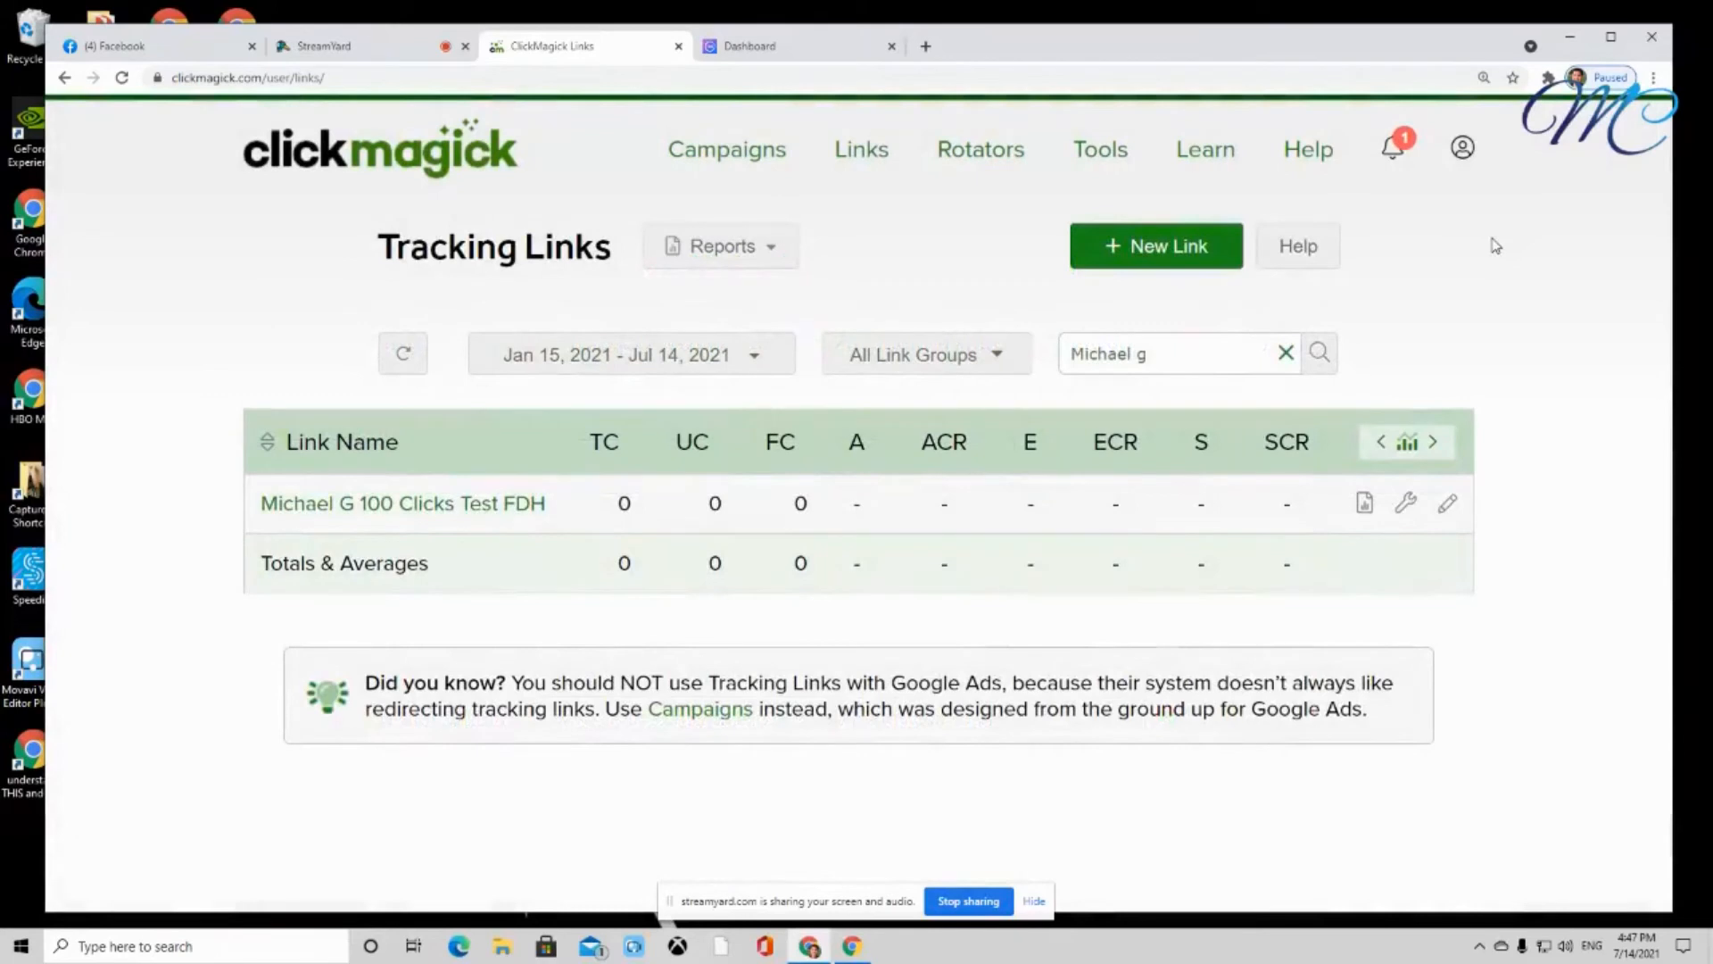
Clone the test link and name the clone 'FB Post 7-15-2021'
{"action": "left_click", "coordinate": [1449, 507]}
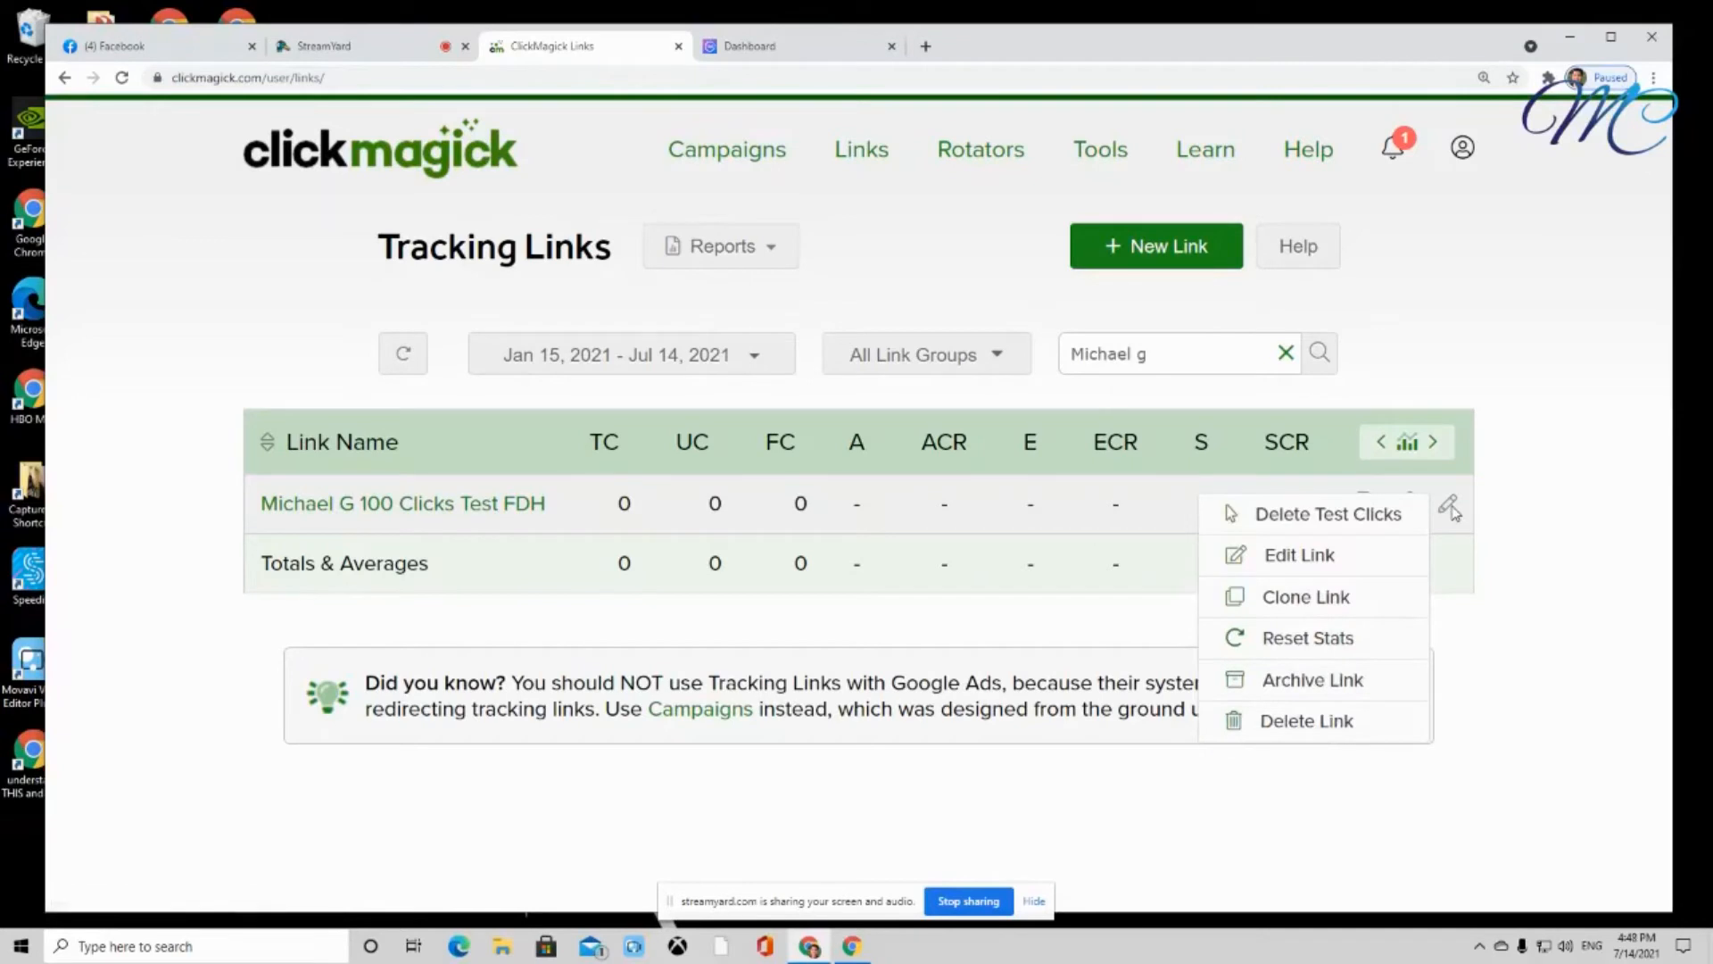
{"action": "left_click", "coordinate": [1325, 605]}
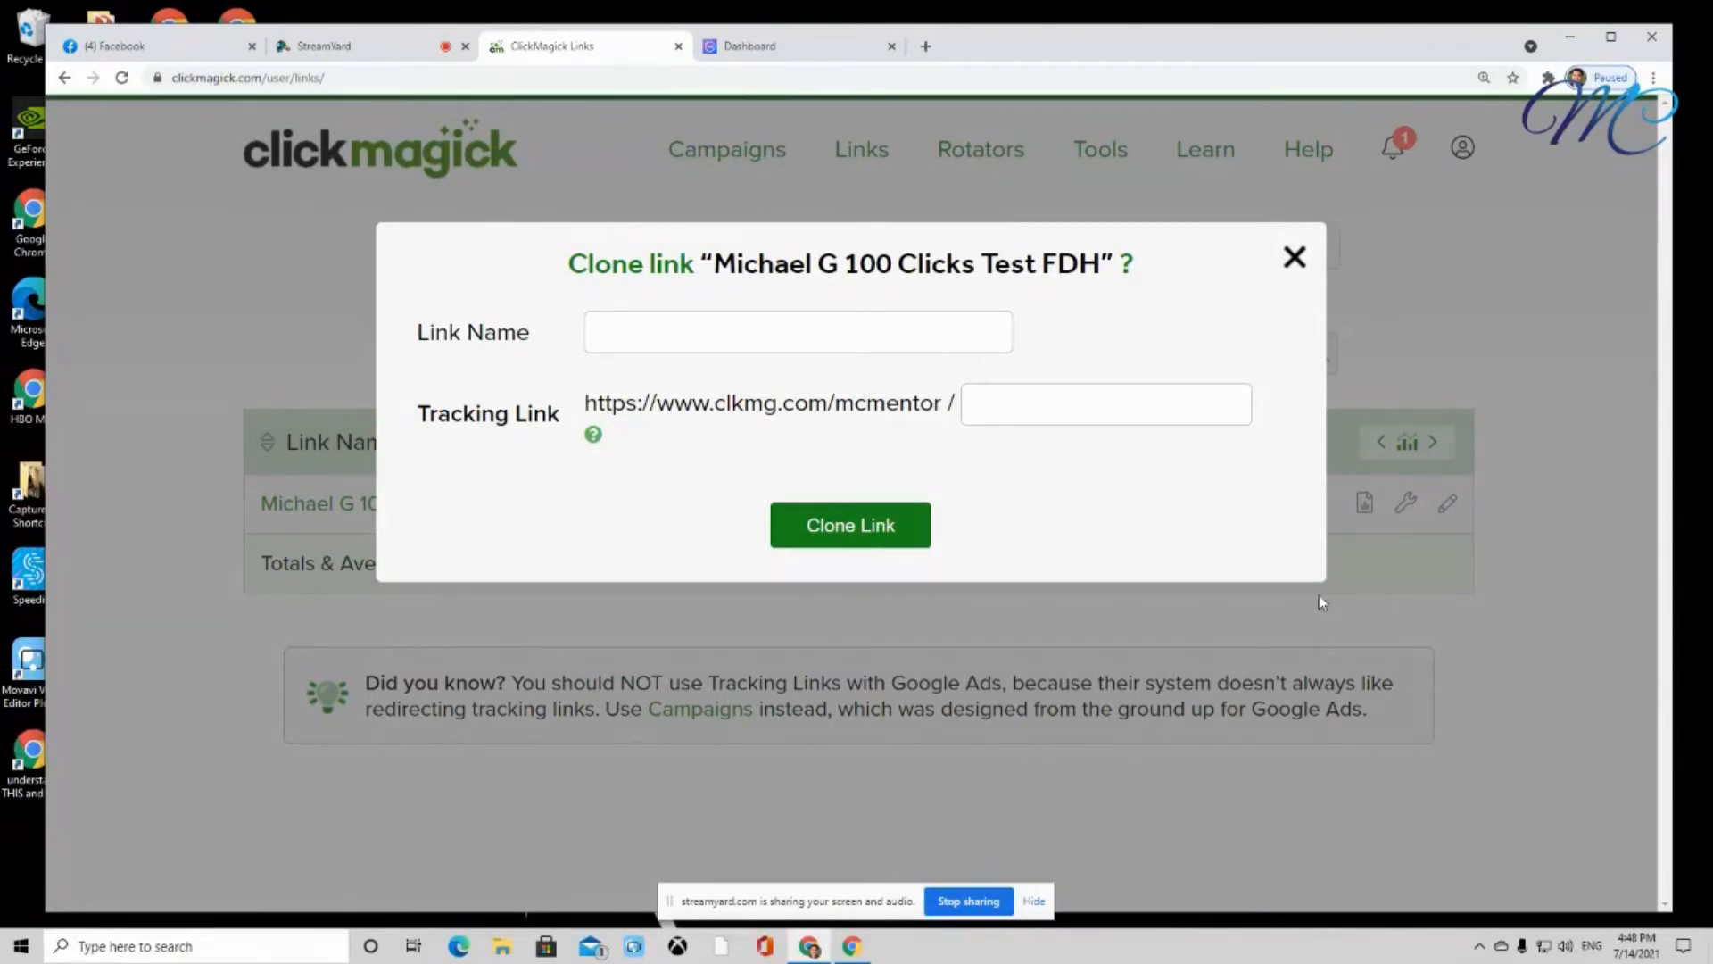
{"action": "left_click", "coordinate": [637, 337]}
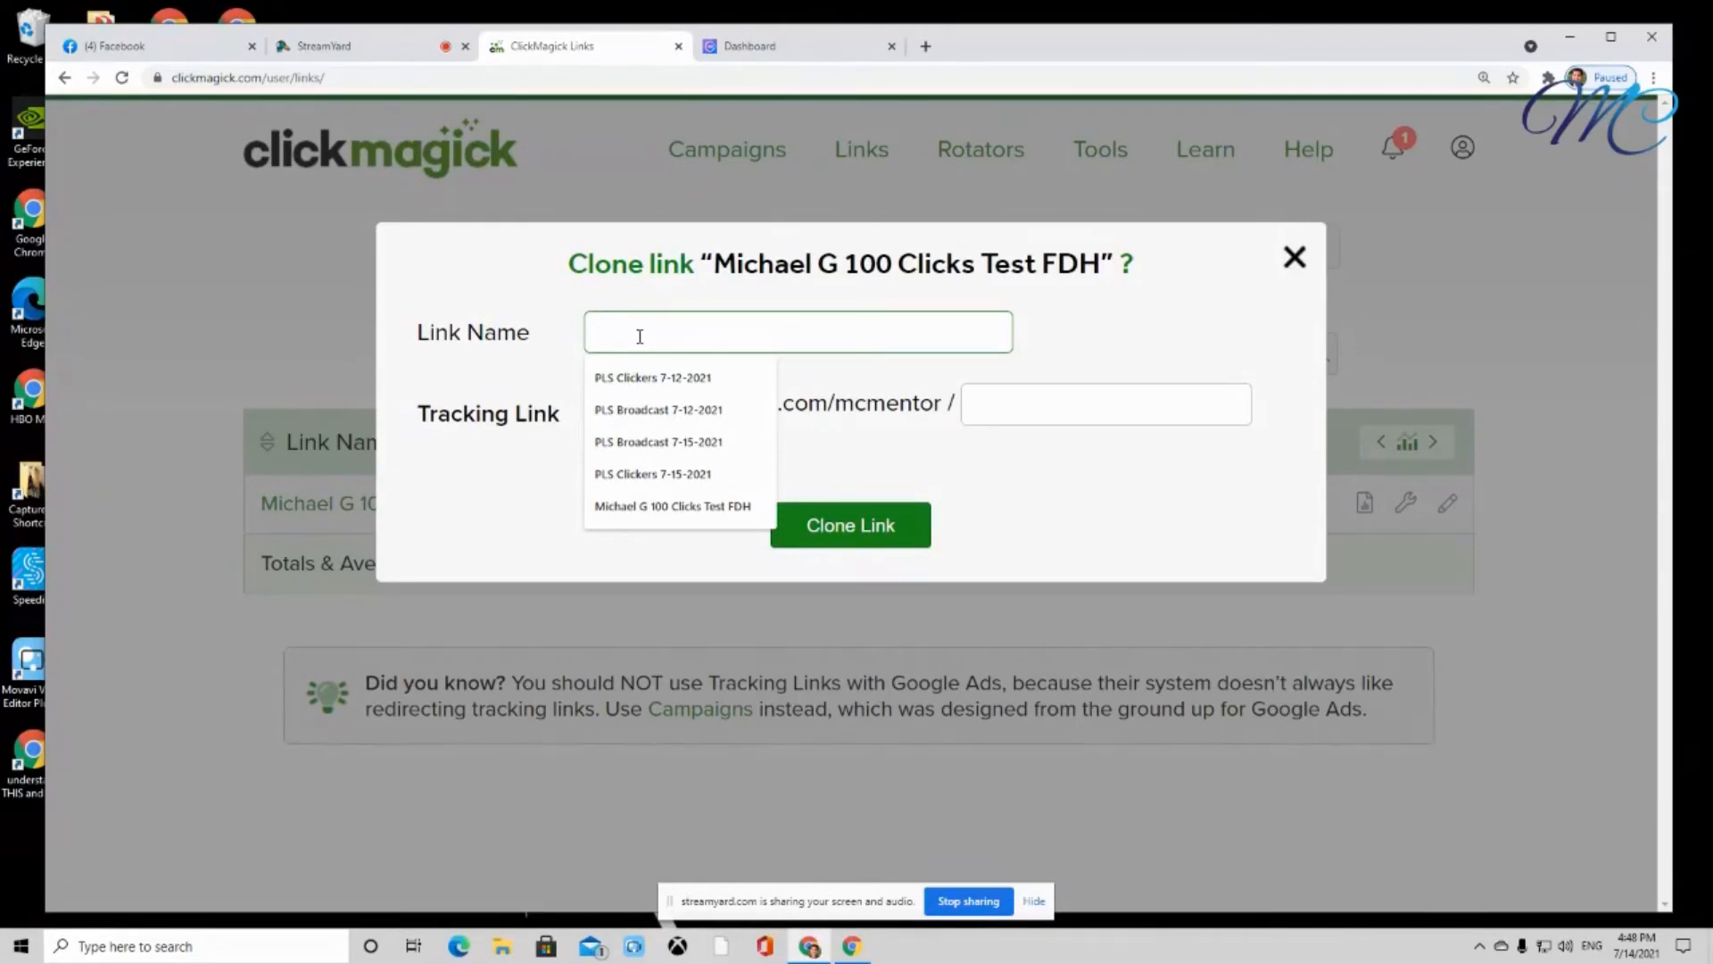
{"action": "type", "text": "FB"}
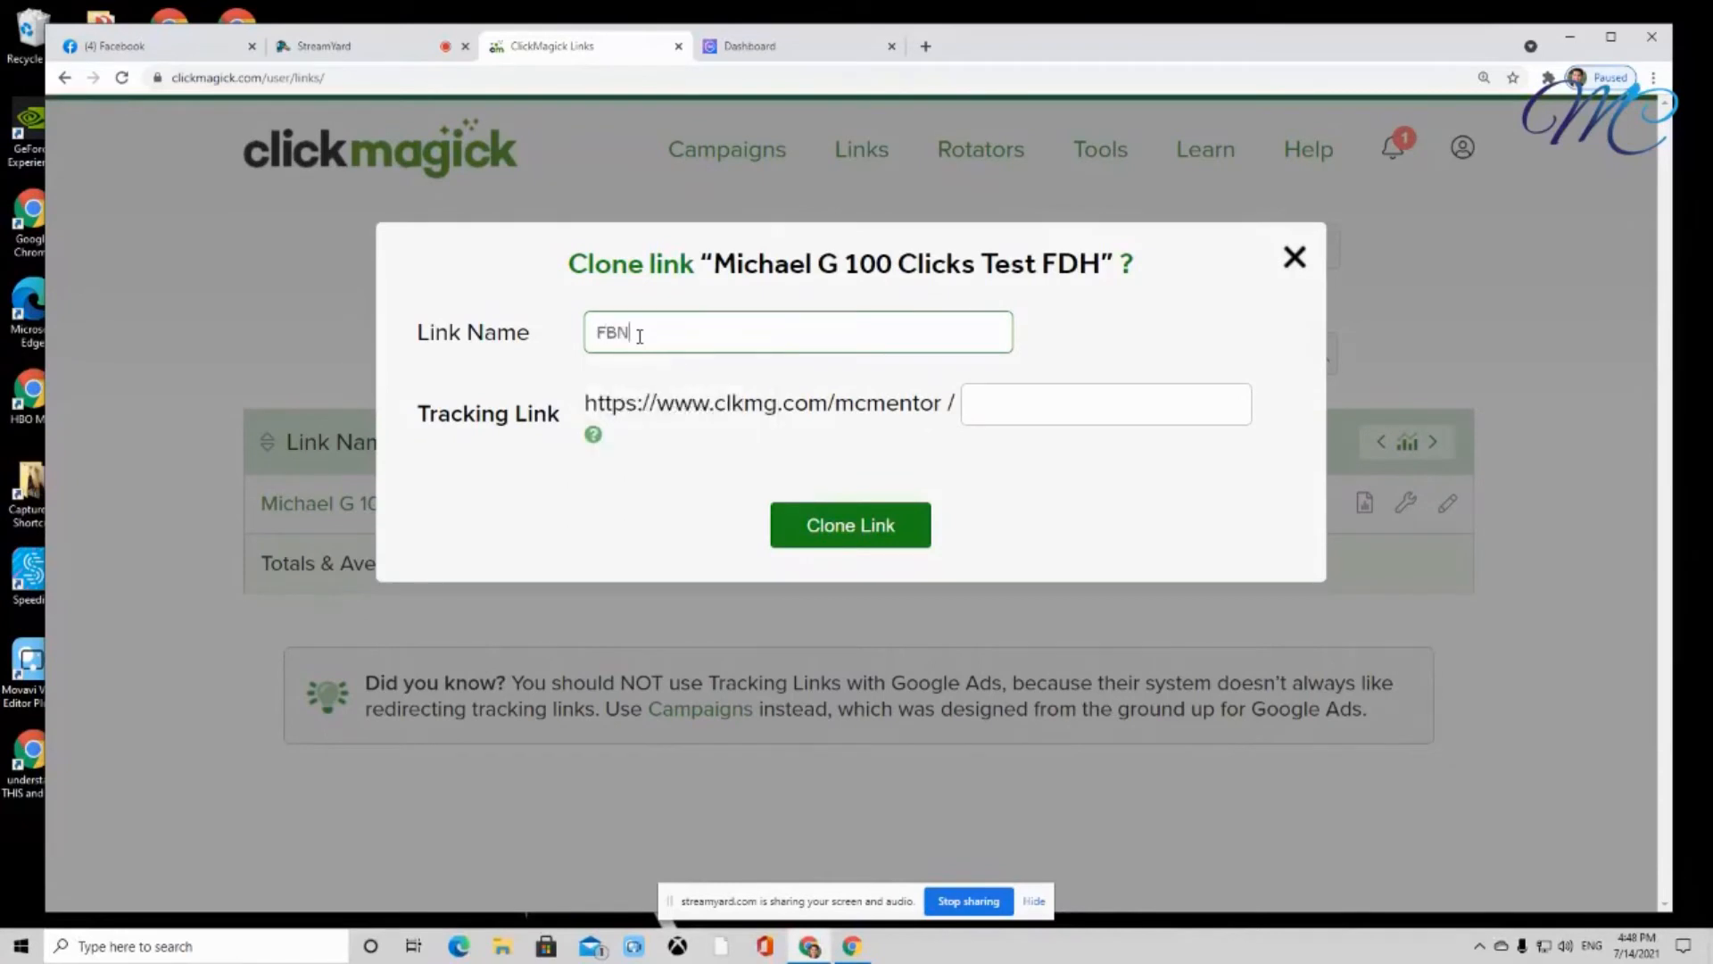
{"action": "type", "text": " Post 7-15-2021"}
Give the clone the tracking slug fbpst71521 and create it
{"action": "left_click", "coordinate": [1019, 406]}
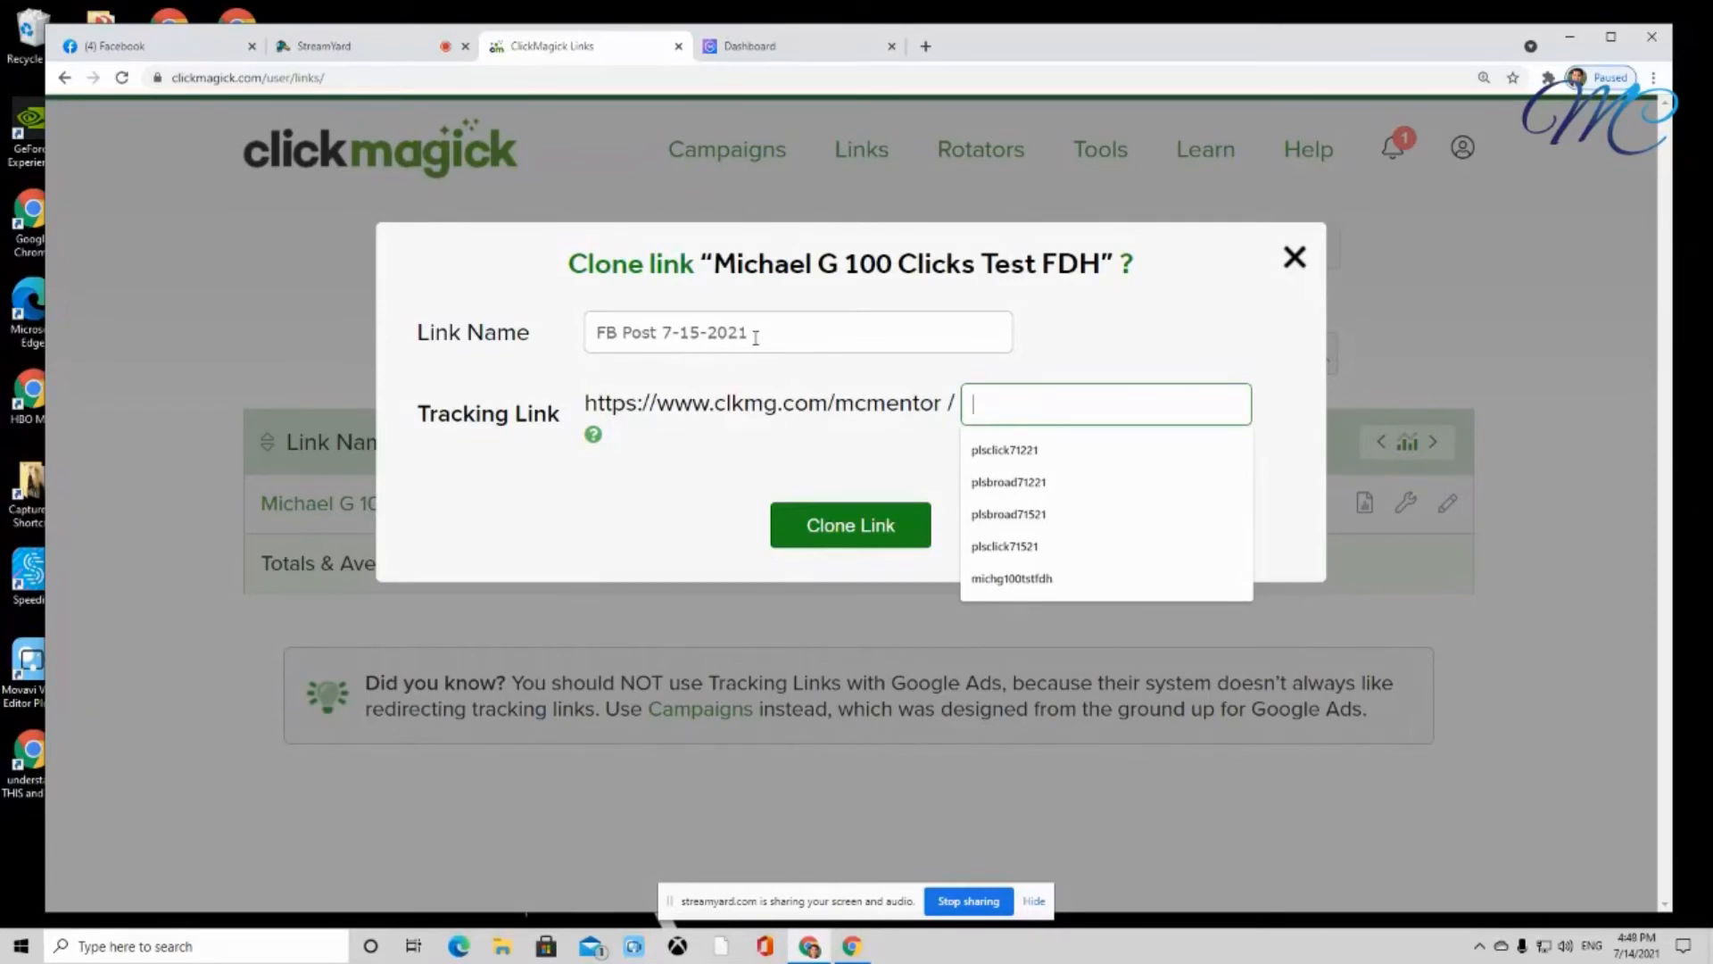
{"action": "type", "text": "fb"}
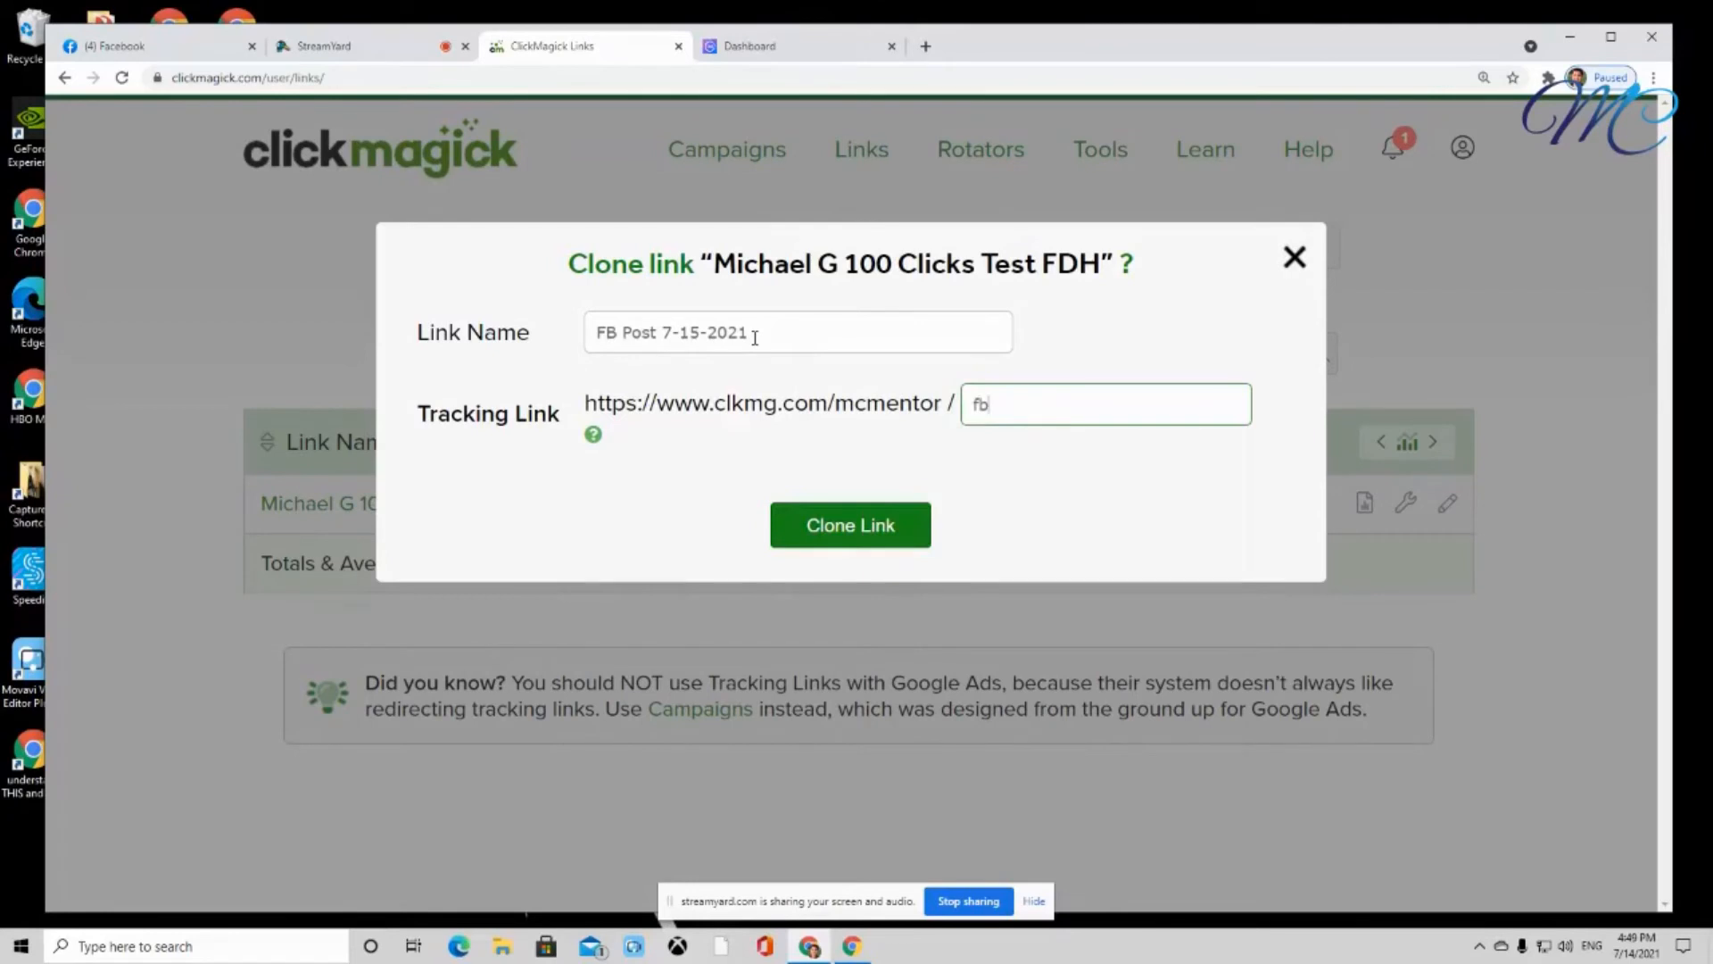
{"action": "type", "text": "pst71521"}
{"action": "left_click", "coordinate": [852, 527]}
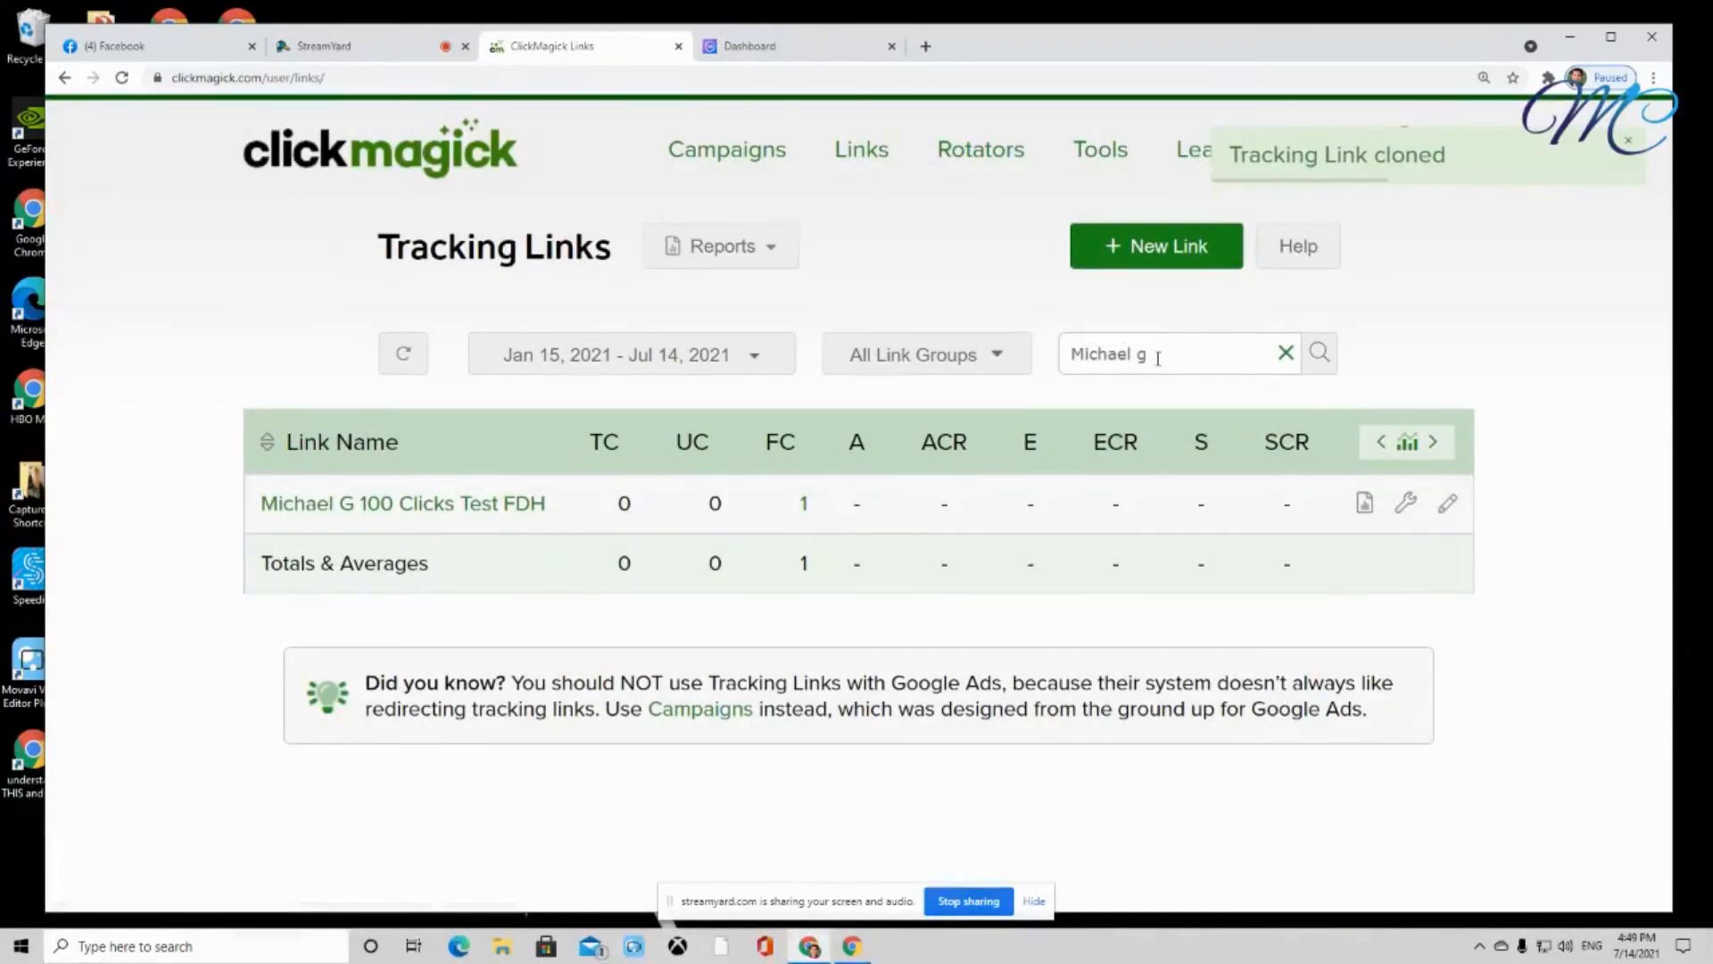
Replace the link search with 'fb post' and open the FB Post 7-15-2021 link's settings
{"action": "left_click_drag", "start_coordinate": [1158, 358], "coordinate": [1031, 365]}
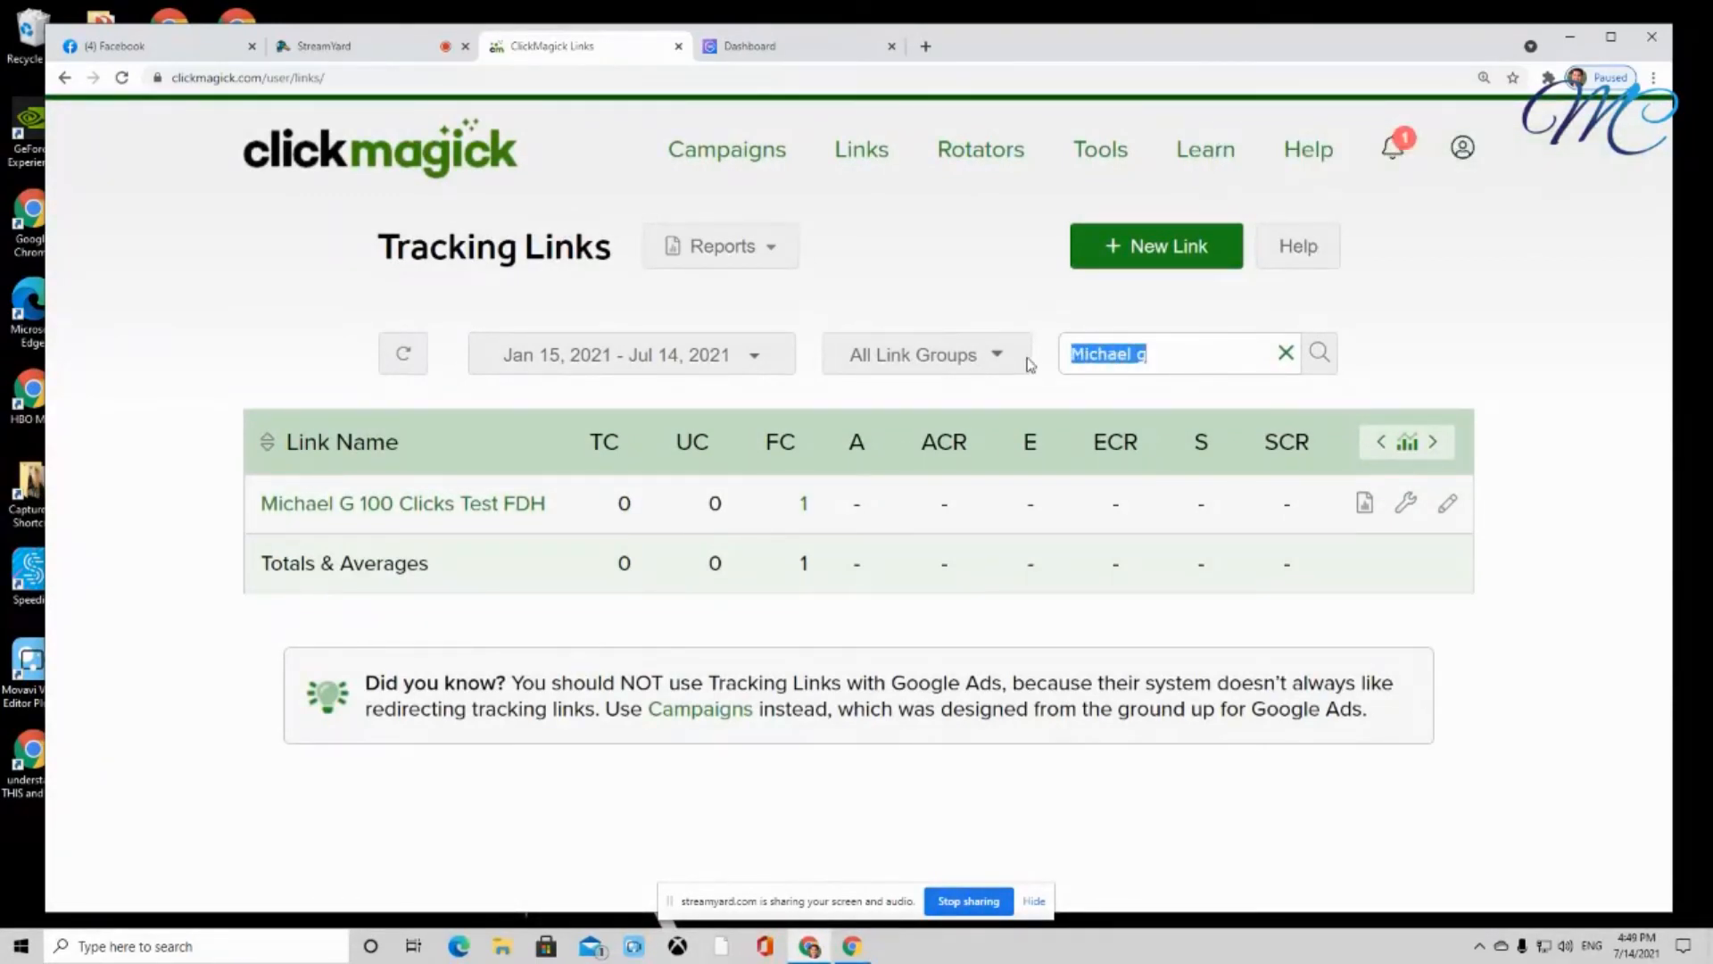
{"action": "key", "text": "BackSpace"}
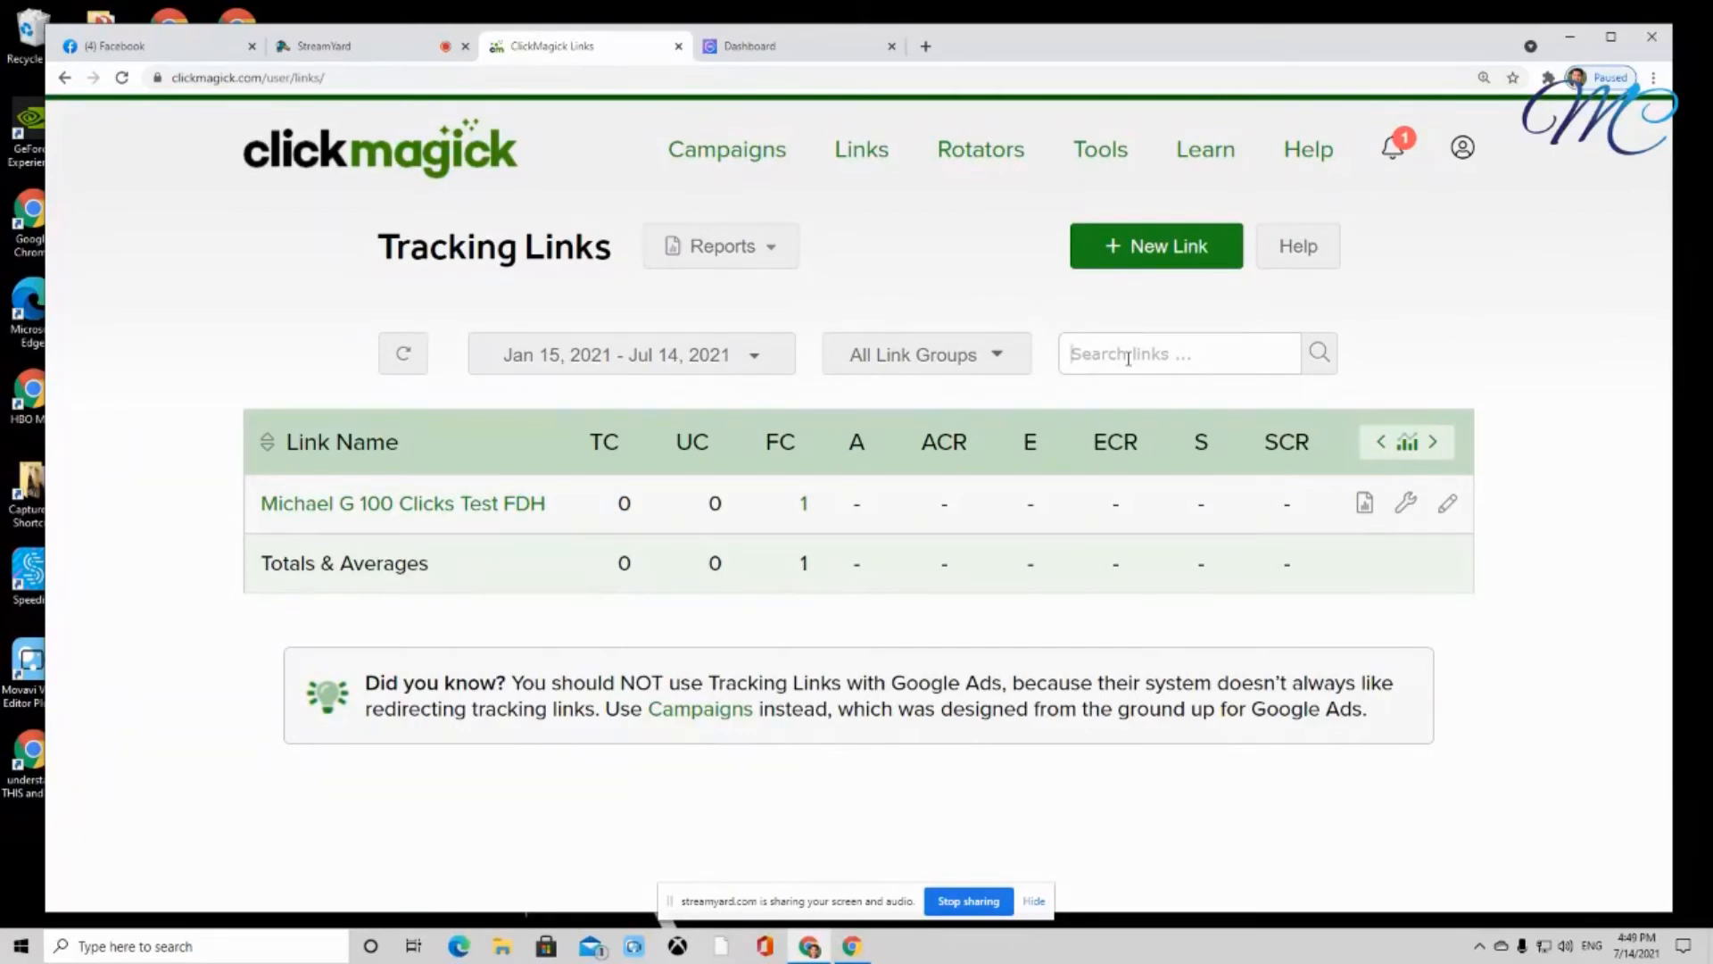
{"action": "type", "text": "fb post"}
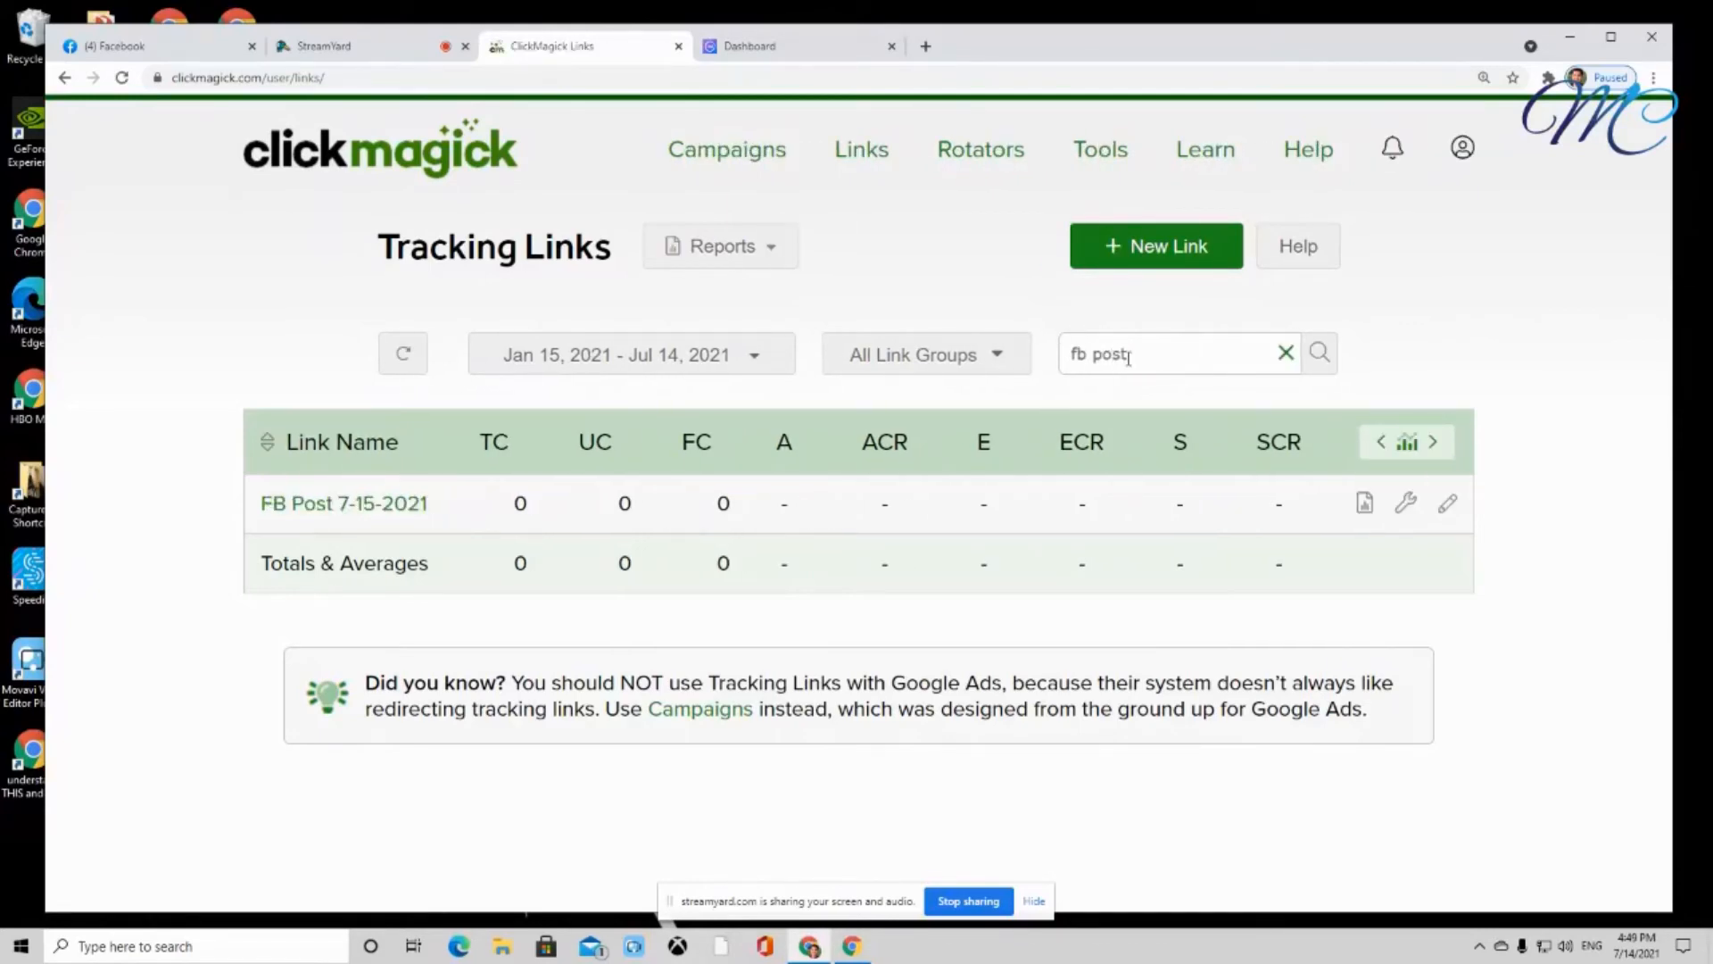
{"action": "left_click", "coordinate": [352, 503]}
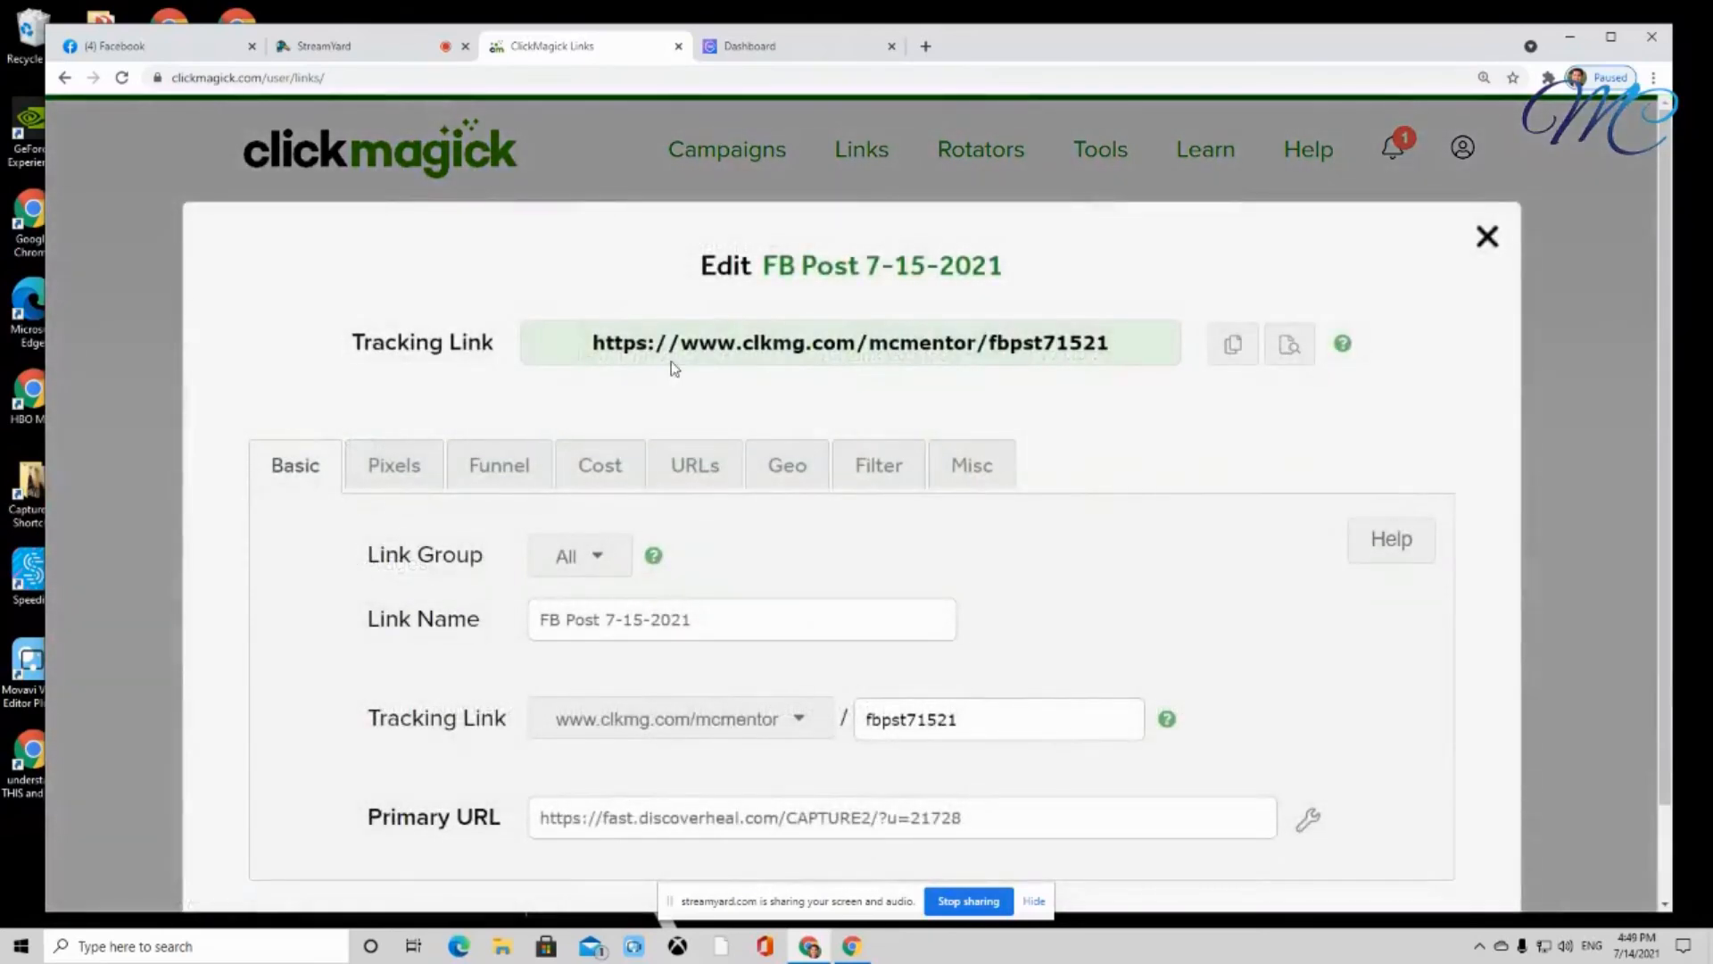
Preview the link's capture page, close the preview and link editor, then stop screen sharing
{"action": "left_click", "coordinate": [1290, 347]}
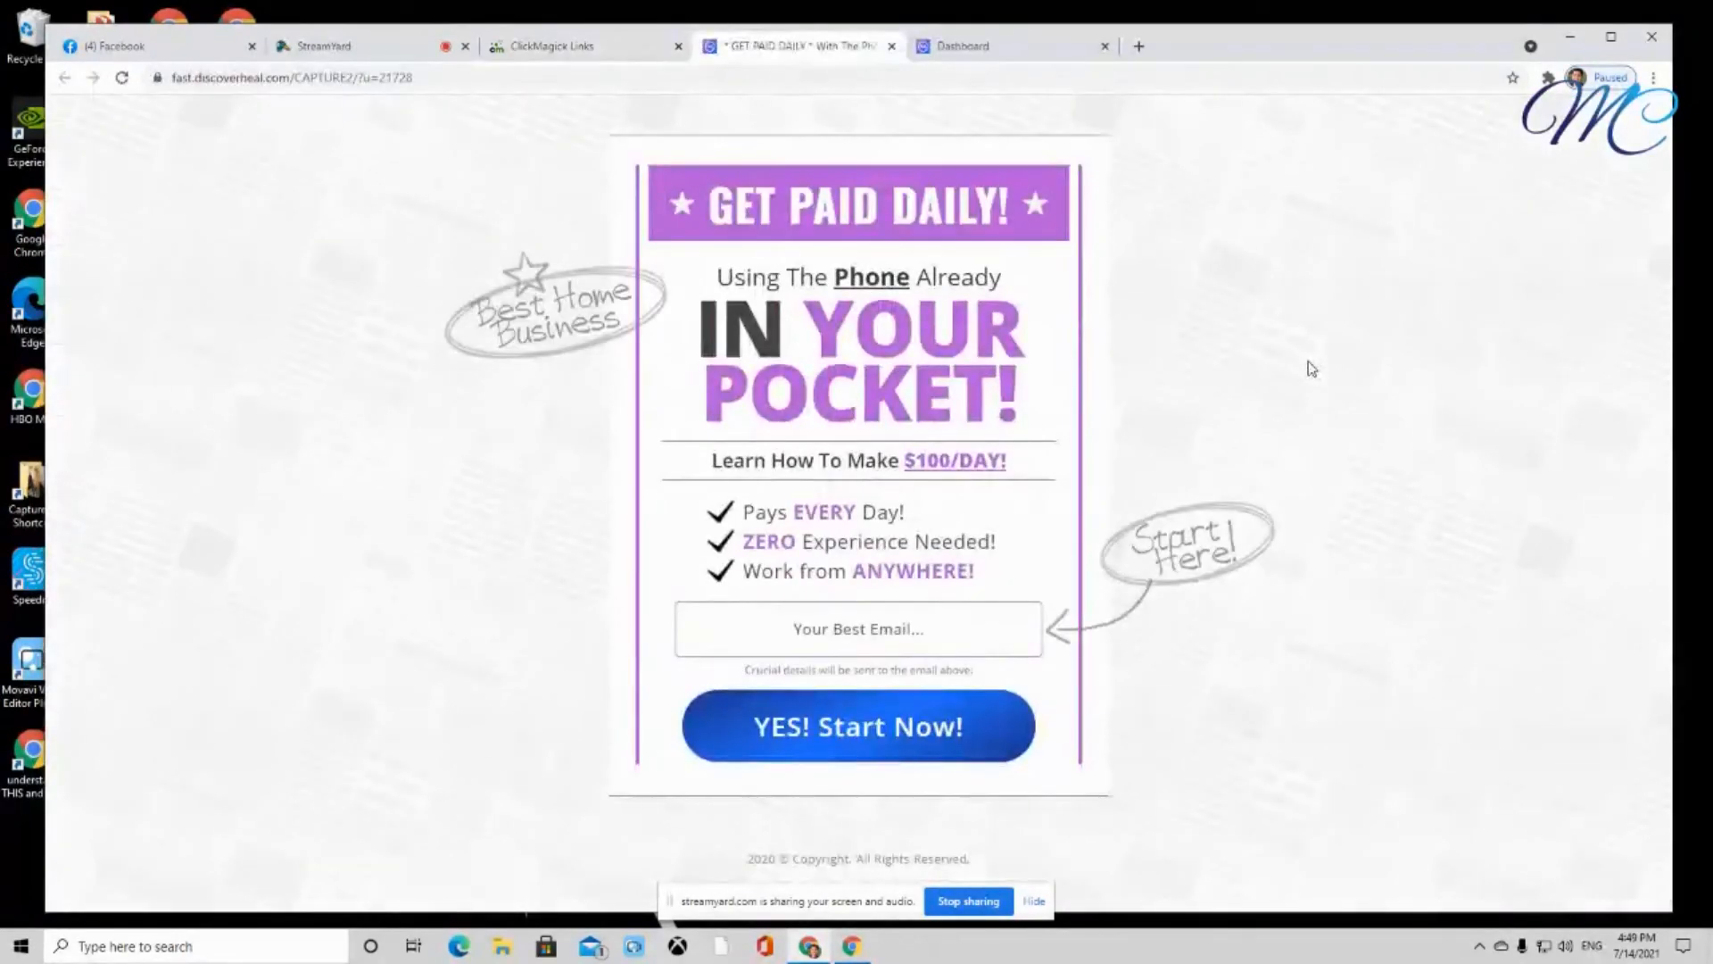
{"action": "left_click", "coordinate": [891, 45]}
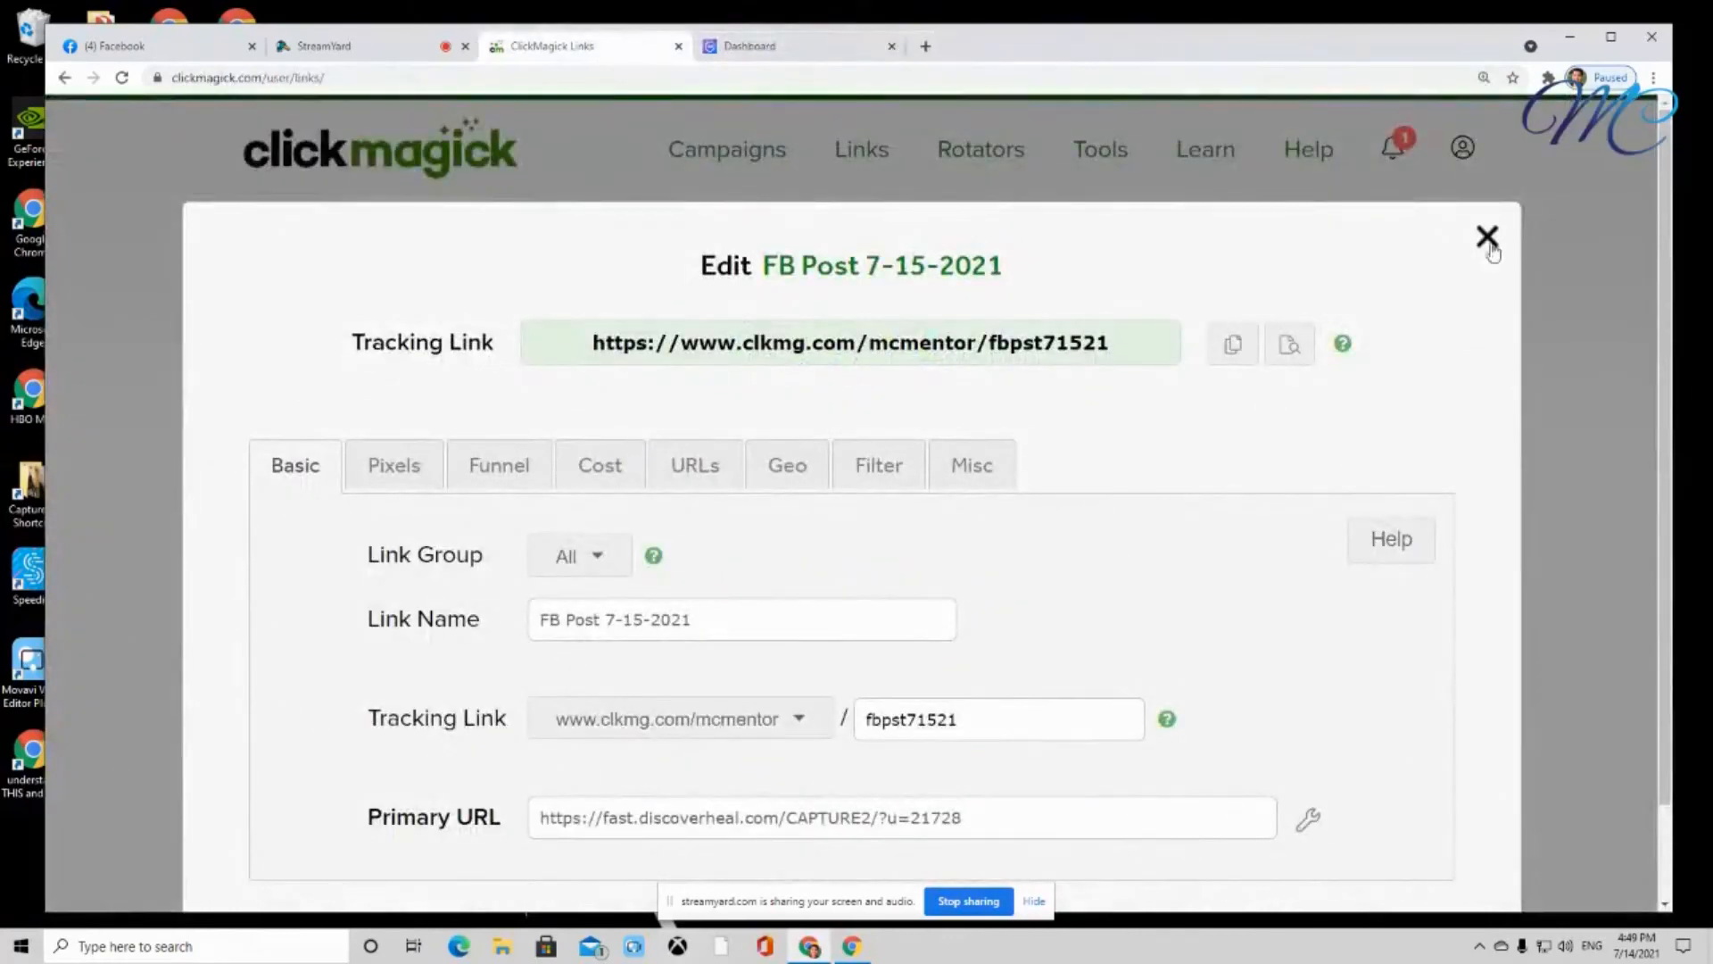
{"action": "left_click", "coordinate": [1489, 239]}
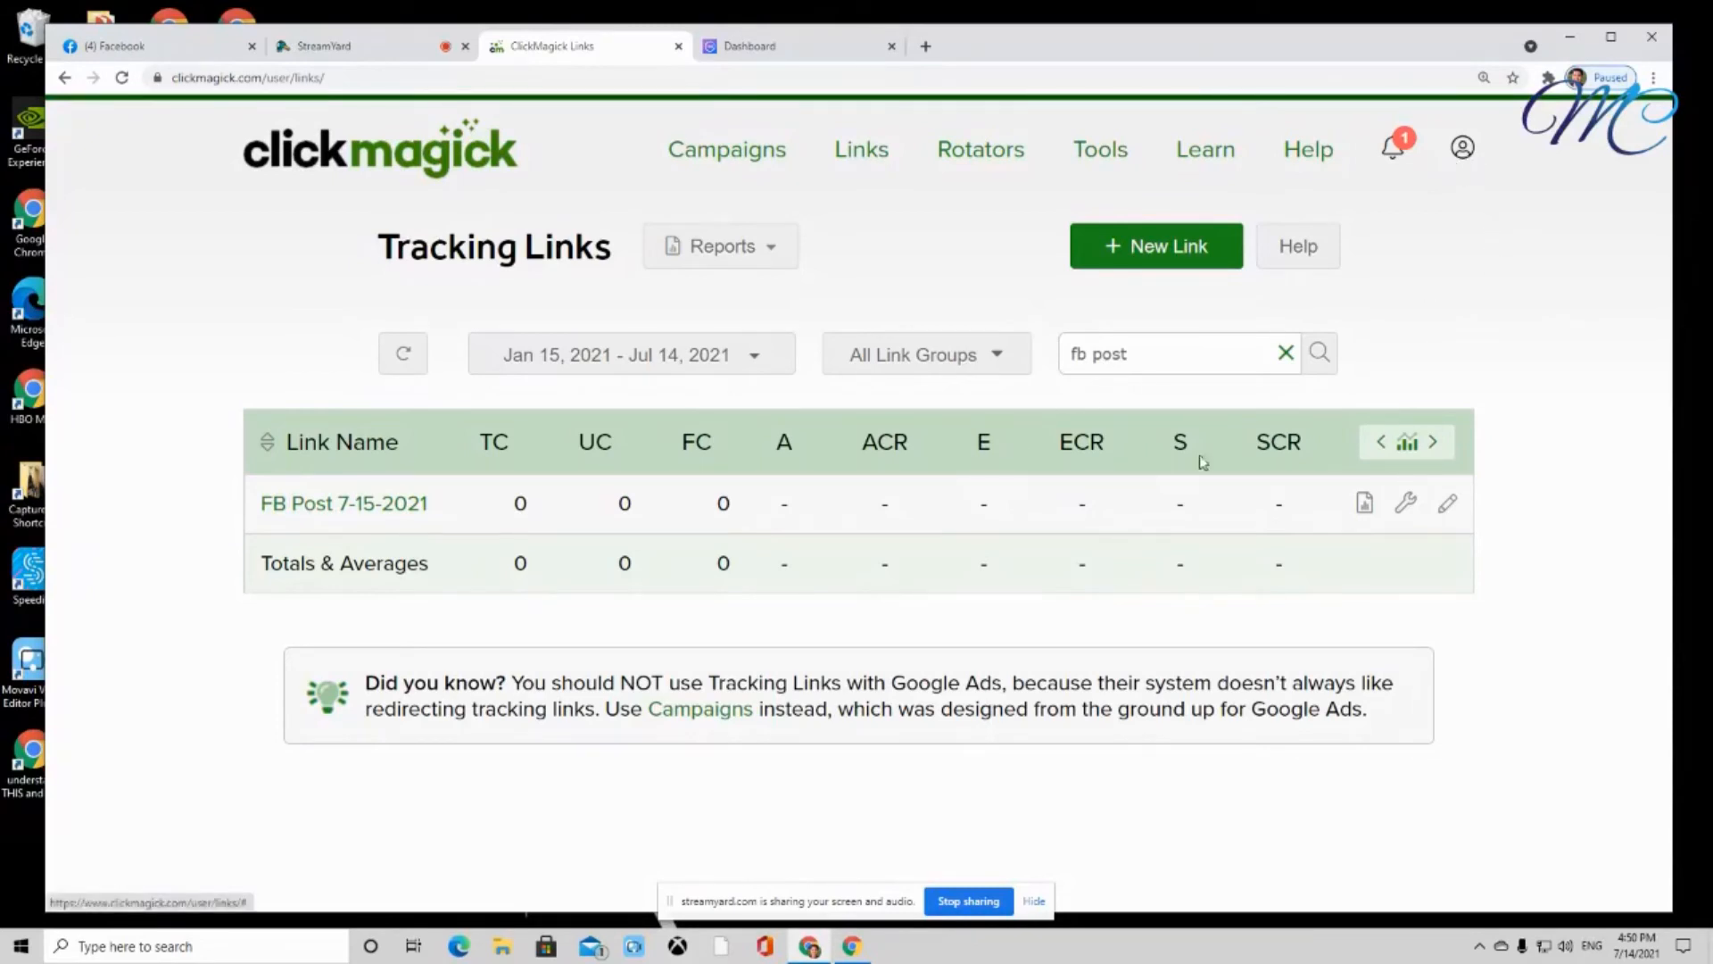
{"action": "left_click", "coordinate": [969, 901]}
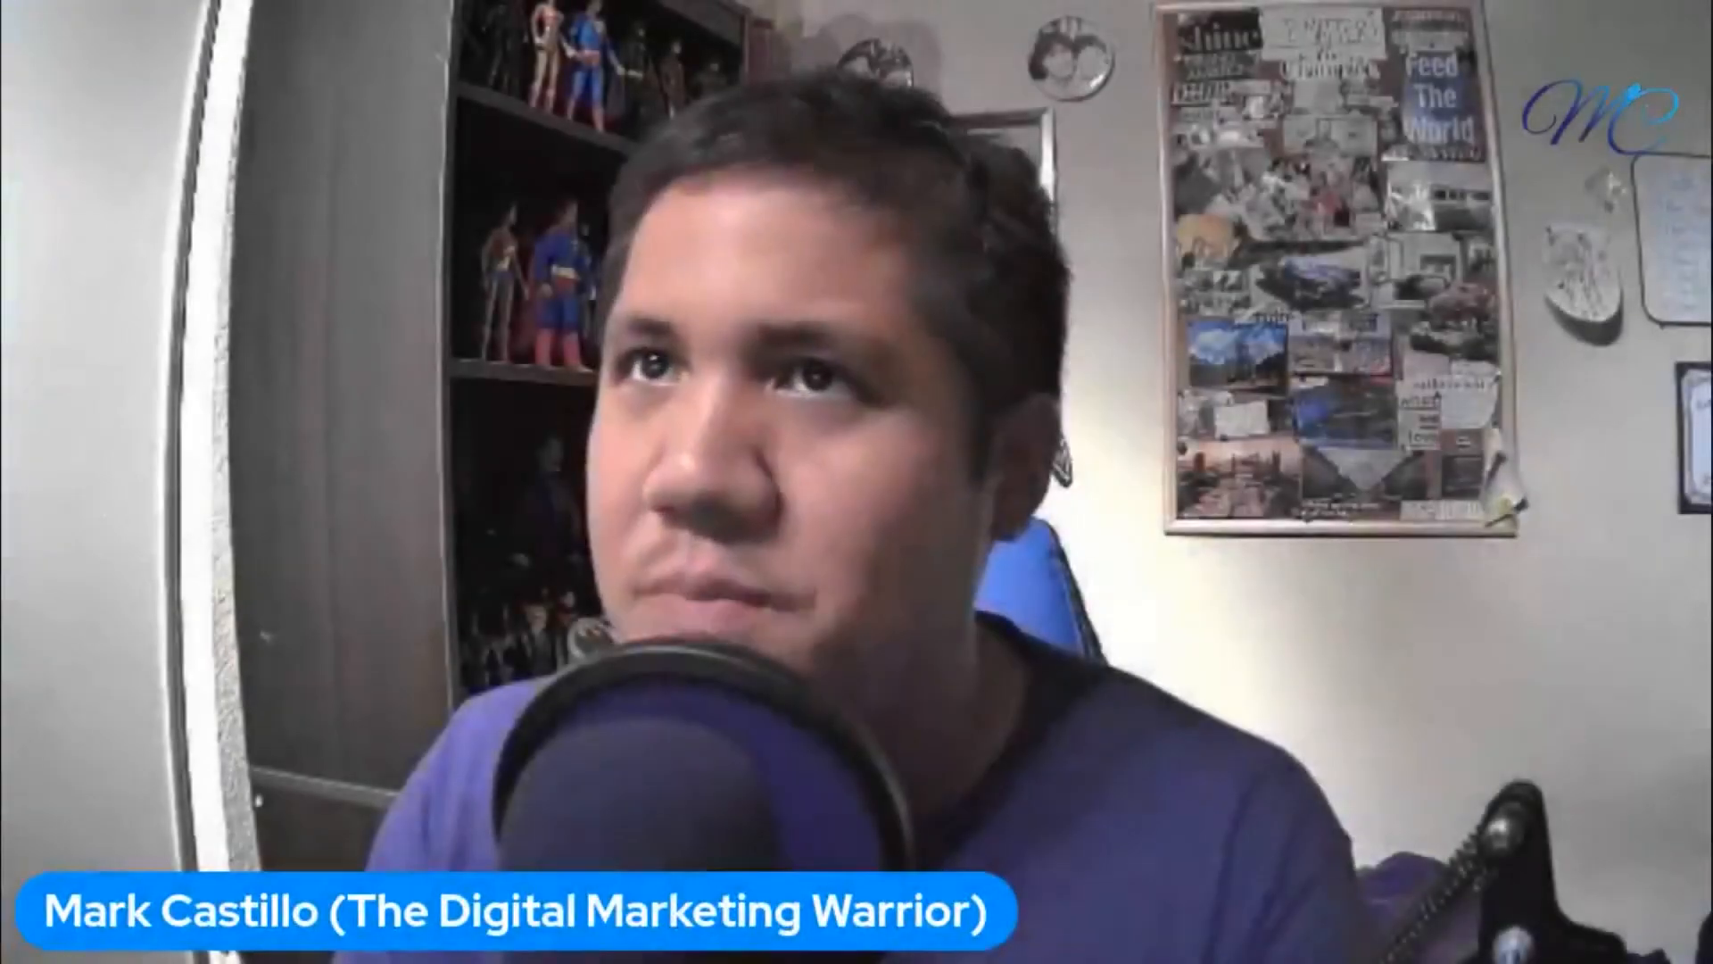